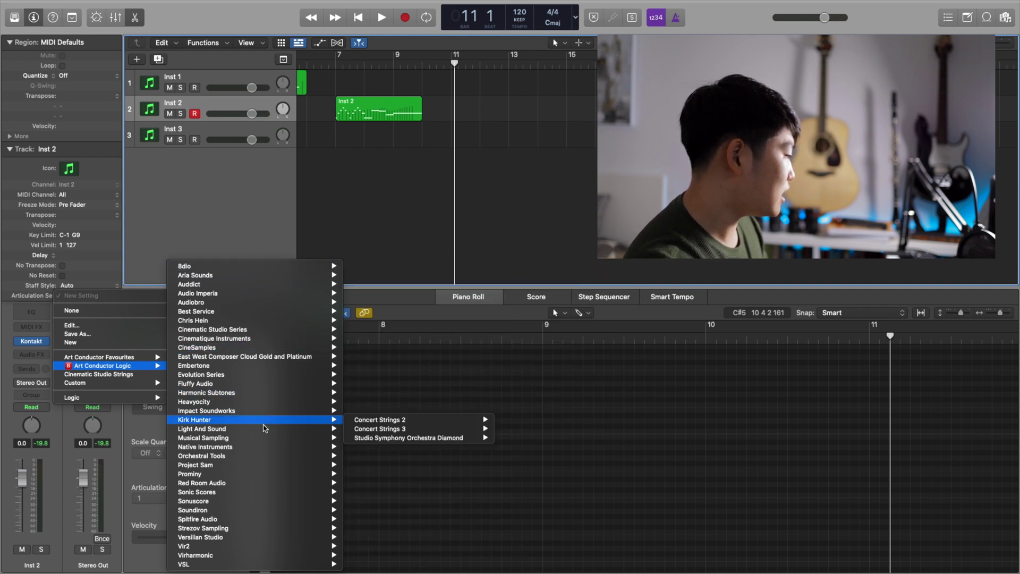
- Browse the Art Conductor Logic articulation sets by developer, including the Orchestral Tools collections
mouse_move(274, 519)
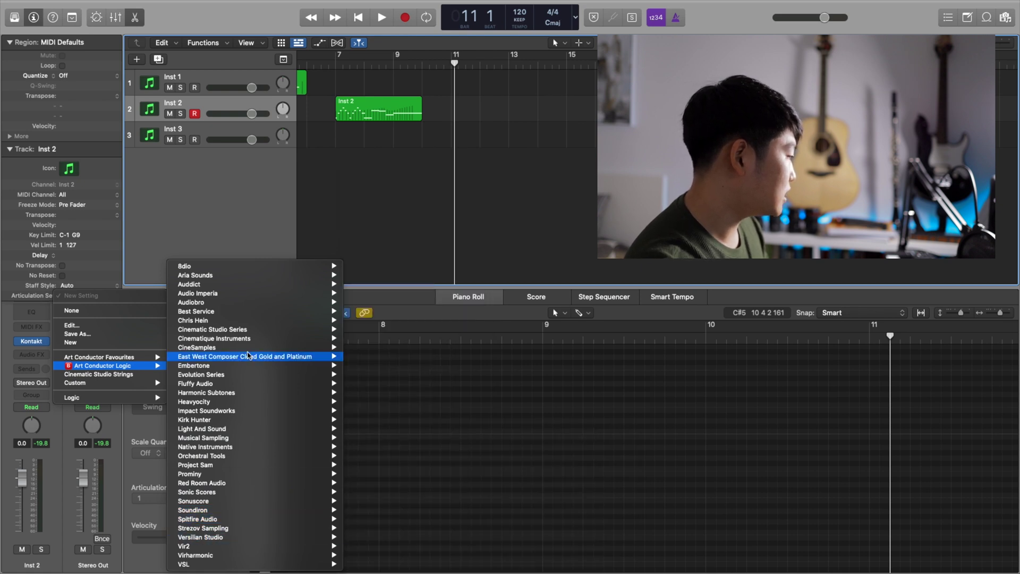
mouse_move(246, 330)
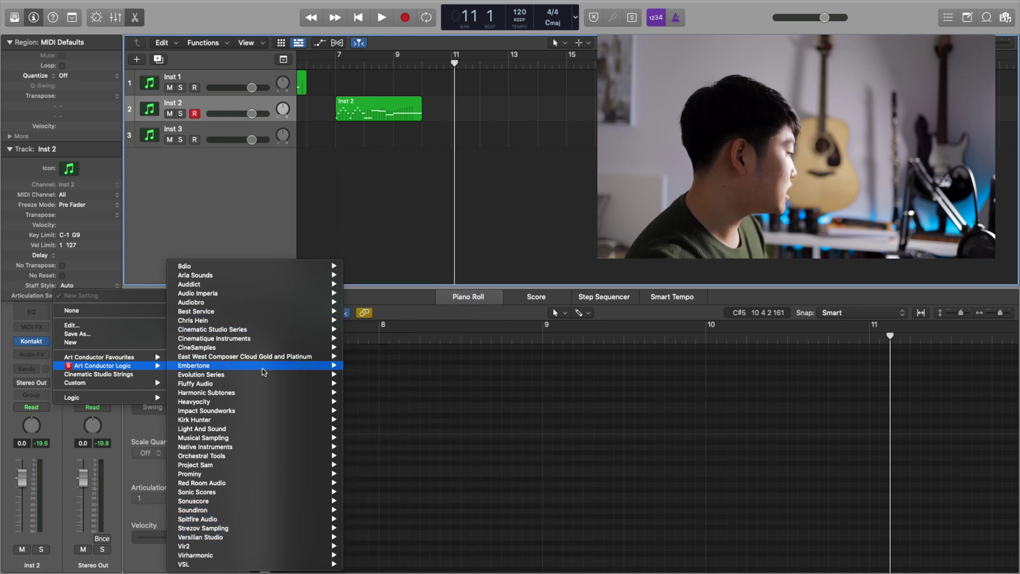
mouse_move(251, 448)
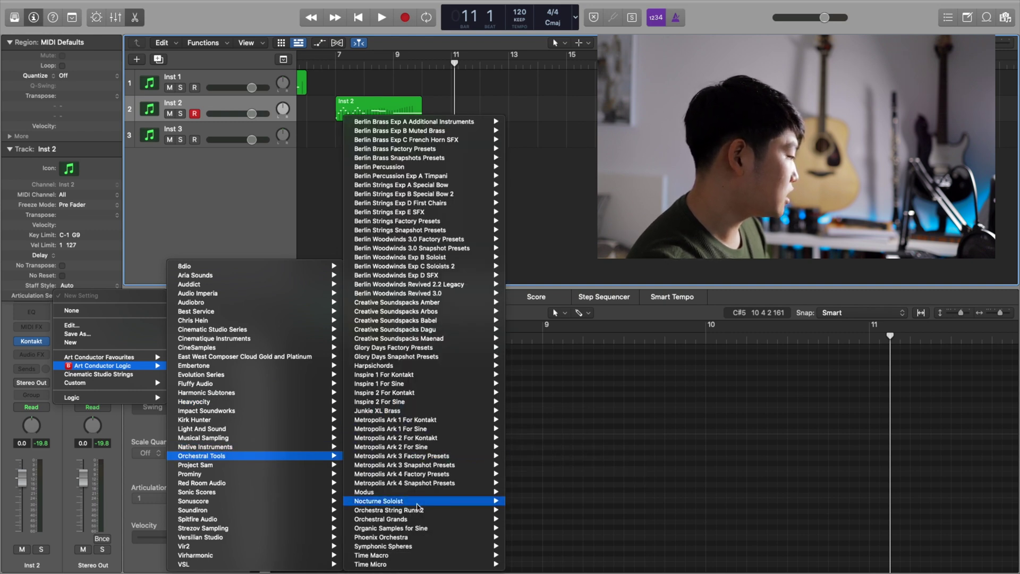
mouse_move(439, 238)
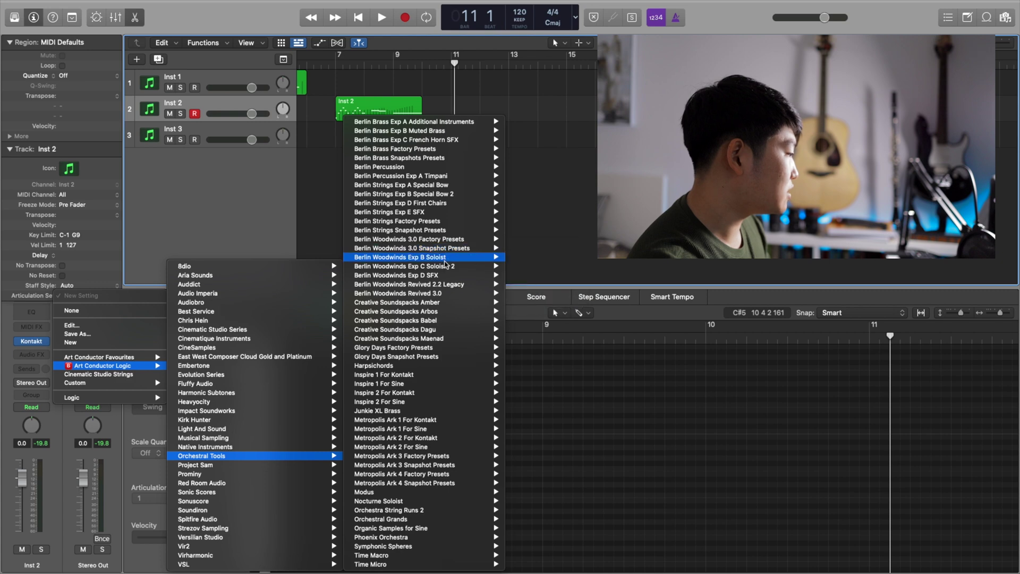
mouse_move(446, 303)
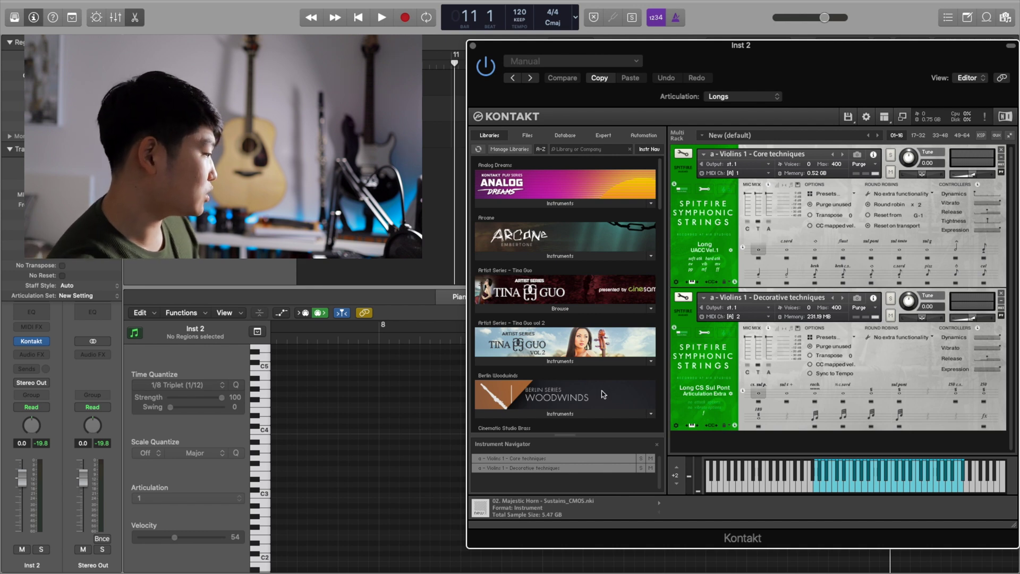
- Look through the Kontakt library list and compare it with the developers offered in the Art Conductor Logic articulation sets
scroll(600, 388, "down", 10)
scroll(602, 396, "down", 10)
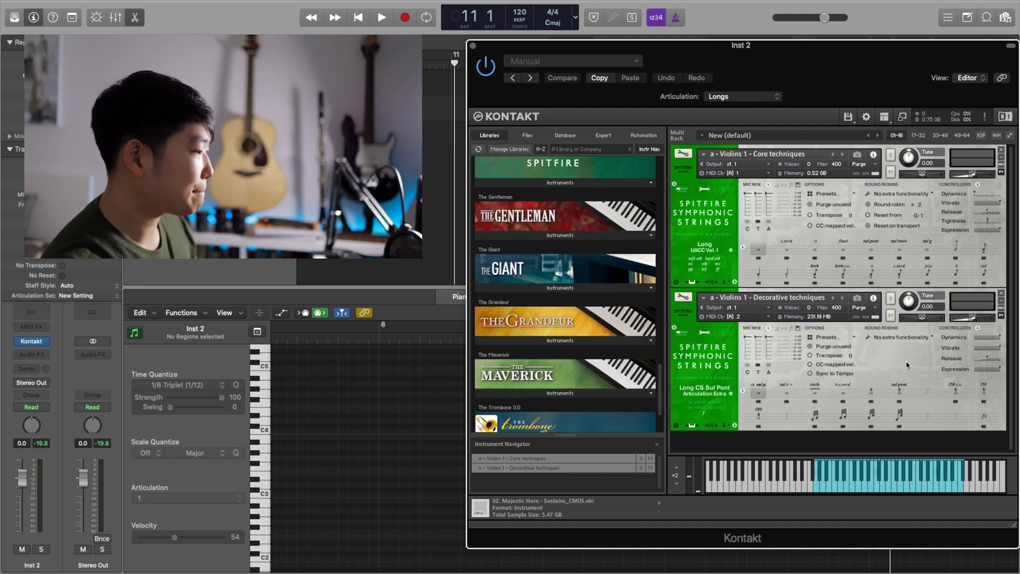
left_click_drag(887, 88, 723, 95)
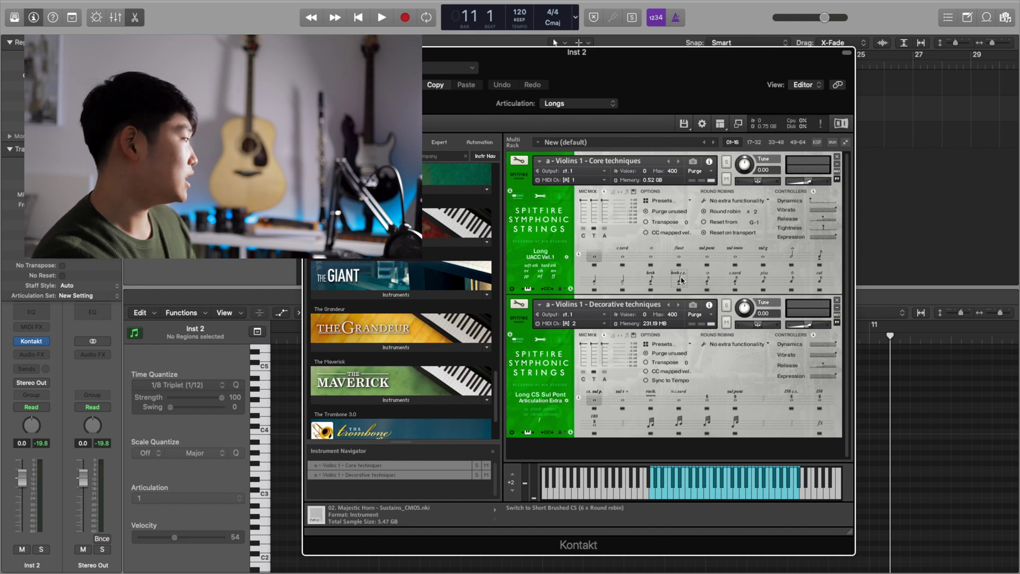
left_click(98, 299)
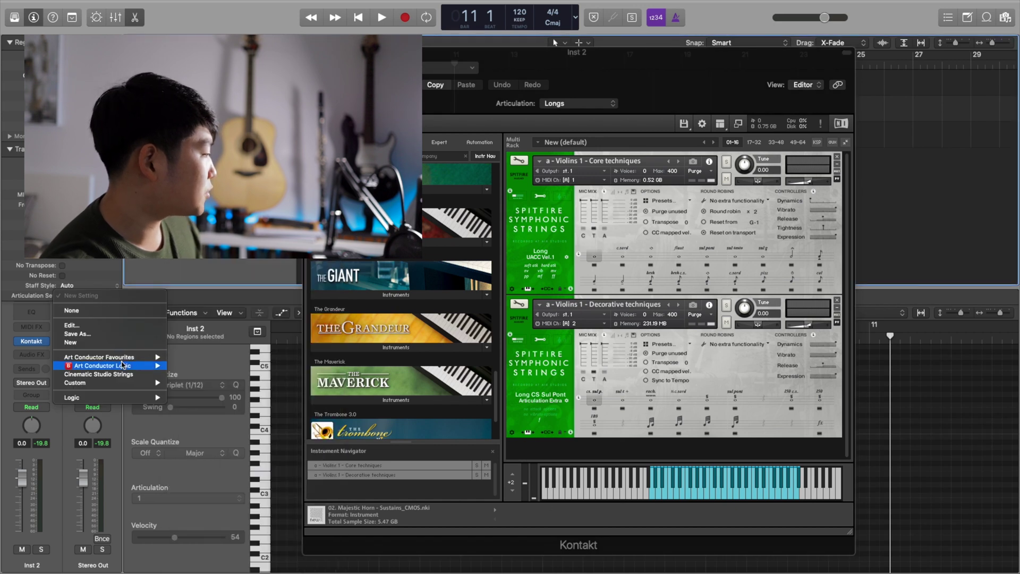
mouse_move(148, 369)
mouse_move(215, 383)
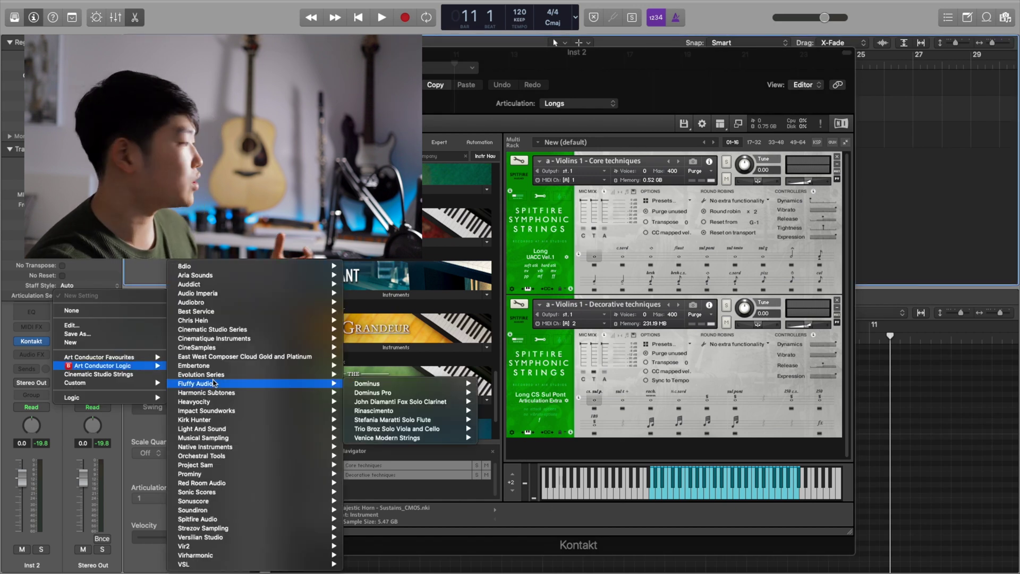
mouse_move(233, 360)
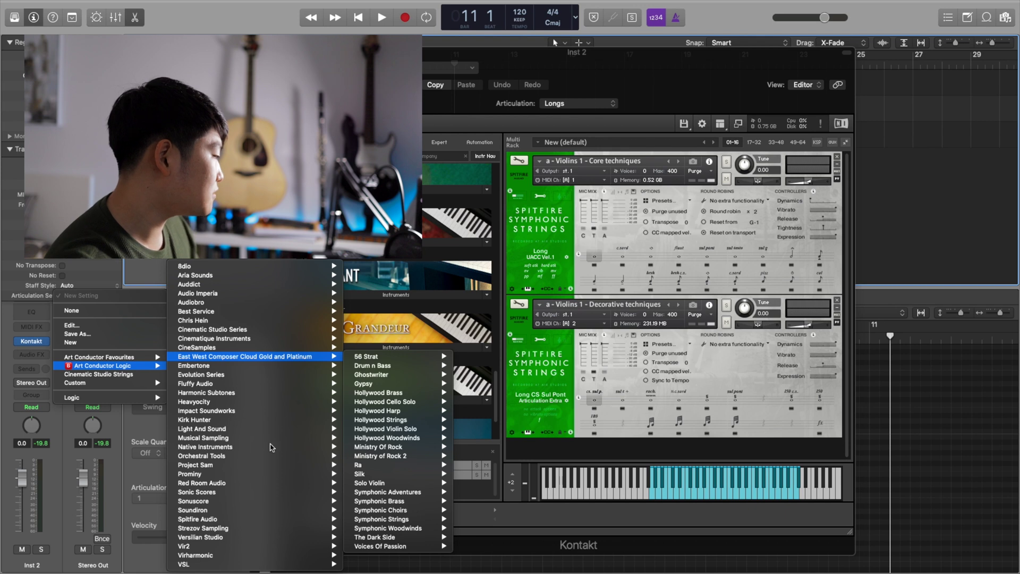
mouse_move(245, 456)
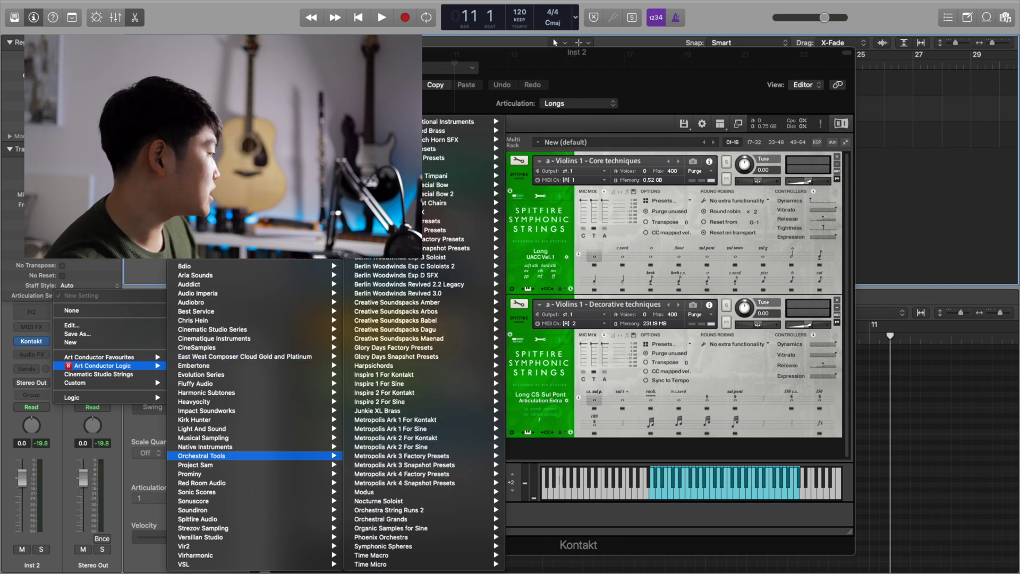
key("Escape")
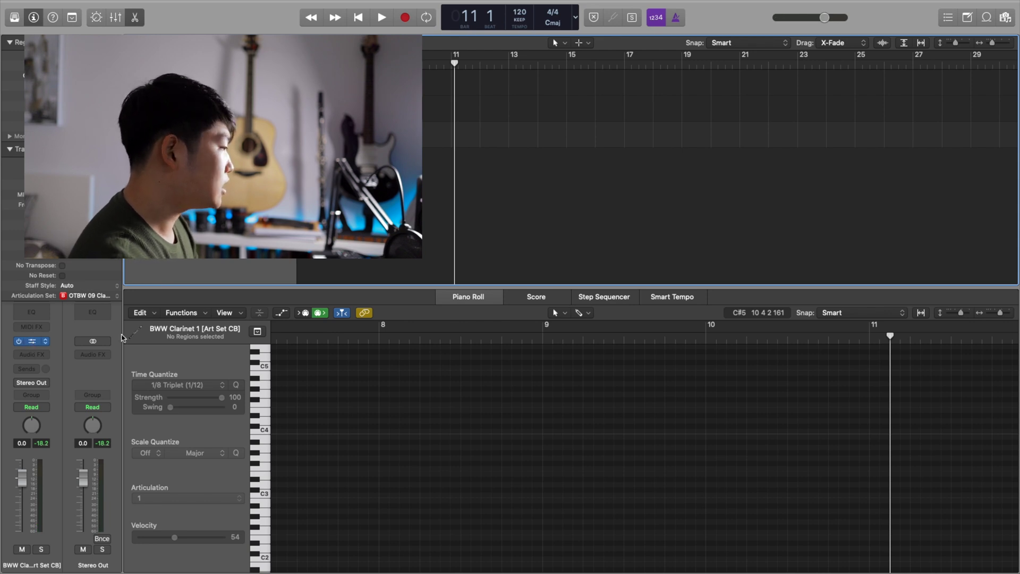
- Open Kontakt on the BWW Clarinet 1 track and examine the articulation slots of both Clarinet 1 Multi instruments
left_click(32, 341)
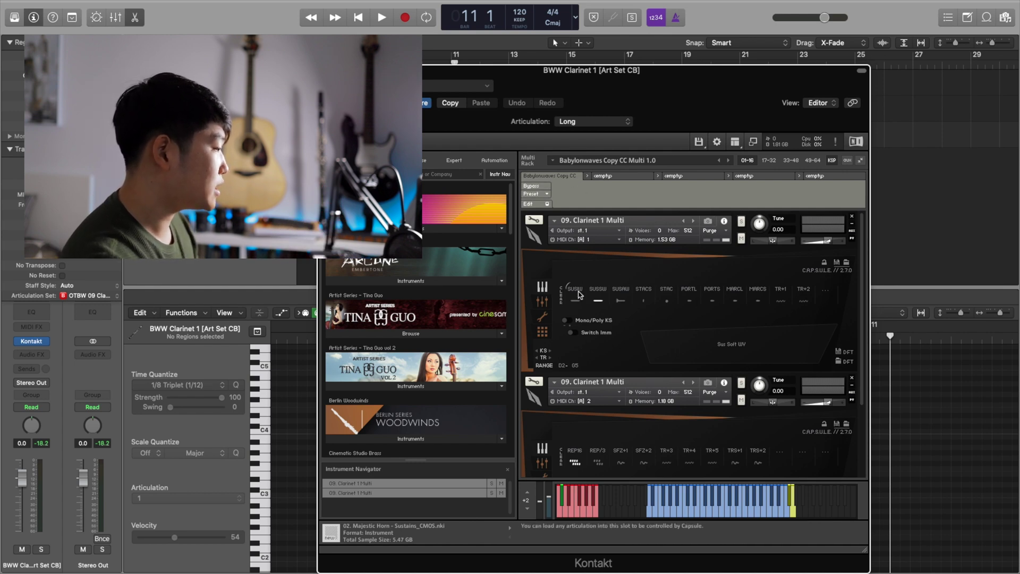
scroll(576, 277, "down", 3)
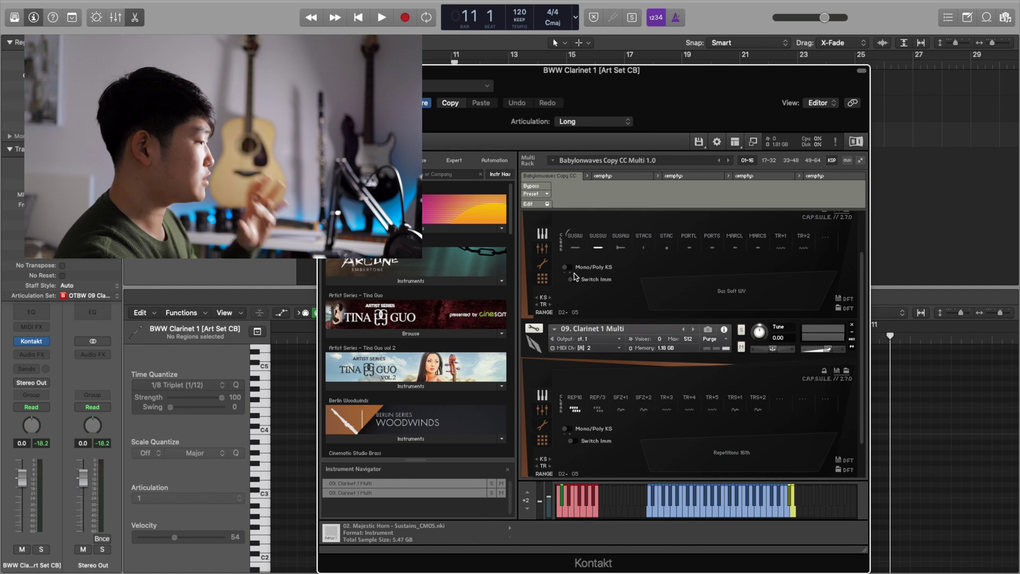
scroll(574, 278, "up", 3)
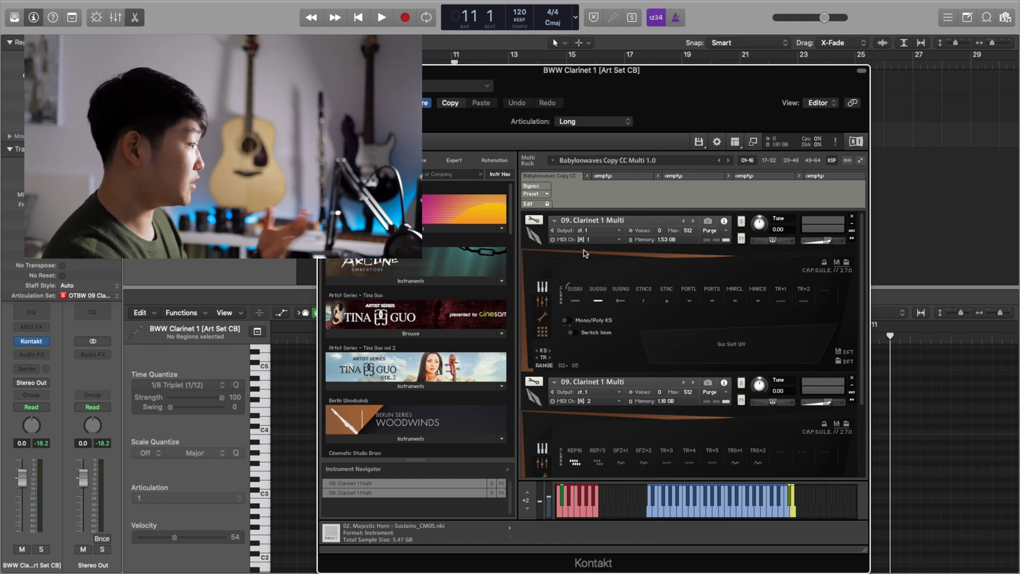
scroll(658, 302, "down", 2)
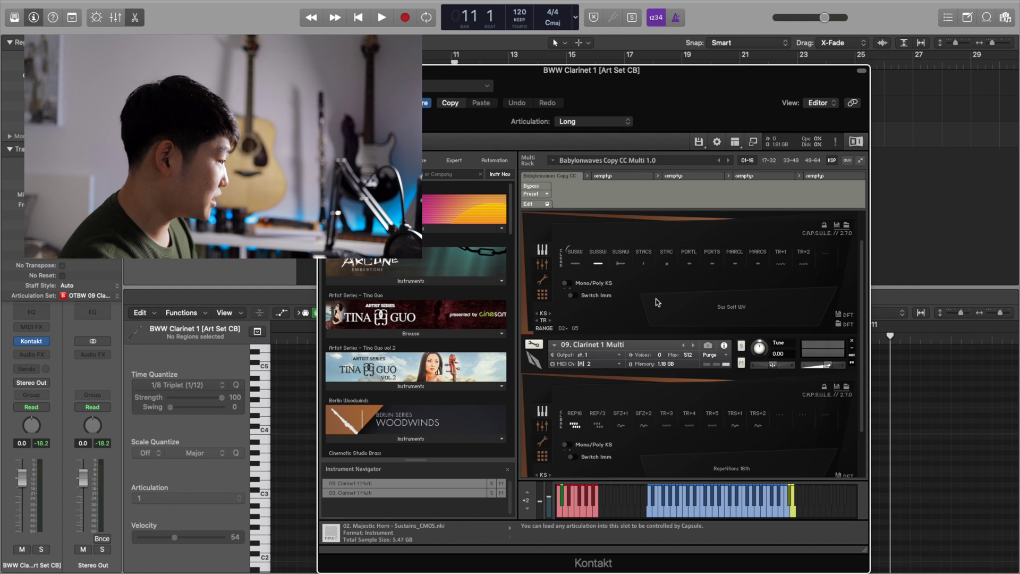
scroll(658, 302, "up", 2)
left_click_drag(618, 111, 657, 74)
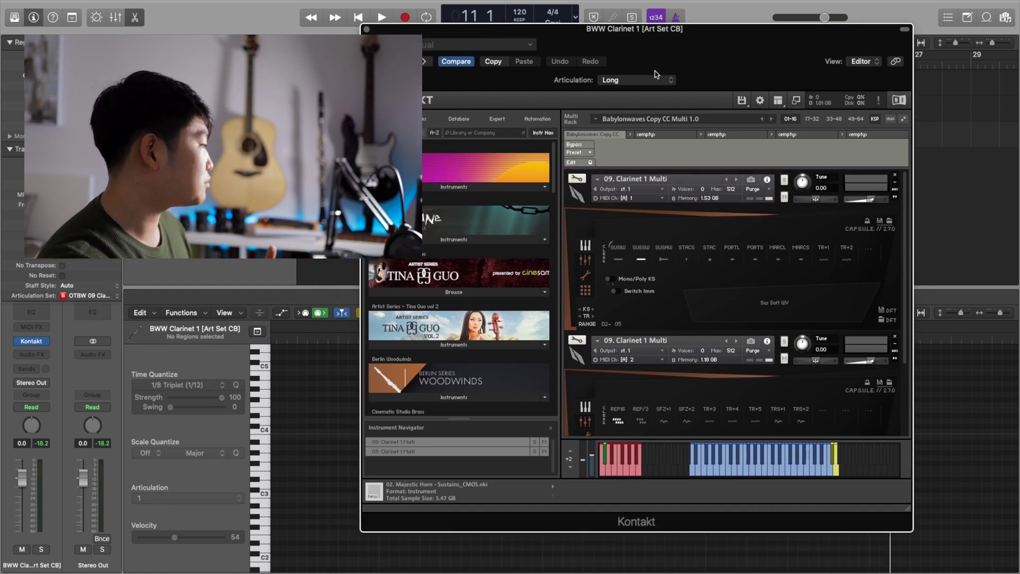
- Open the clarinet track's articulation set in the editor, review its list of articulations, and close the editor
left_click(107, 300)
mouse_move(118, 359)
mouse_move(206, 356)
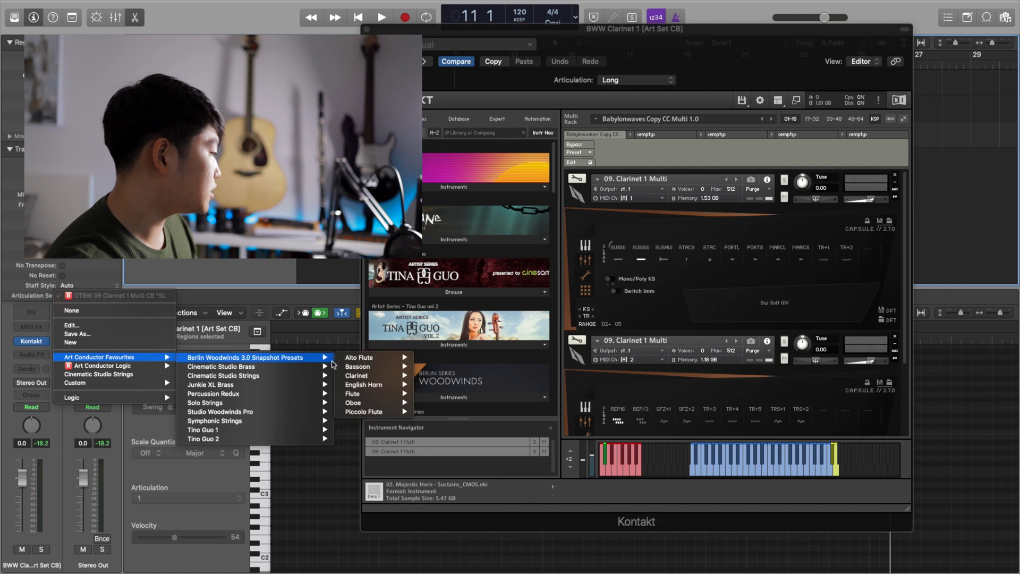
left_click(382, 365)
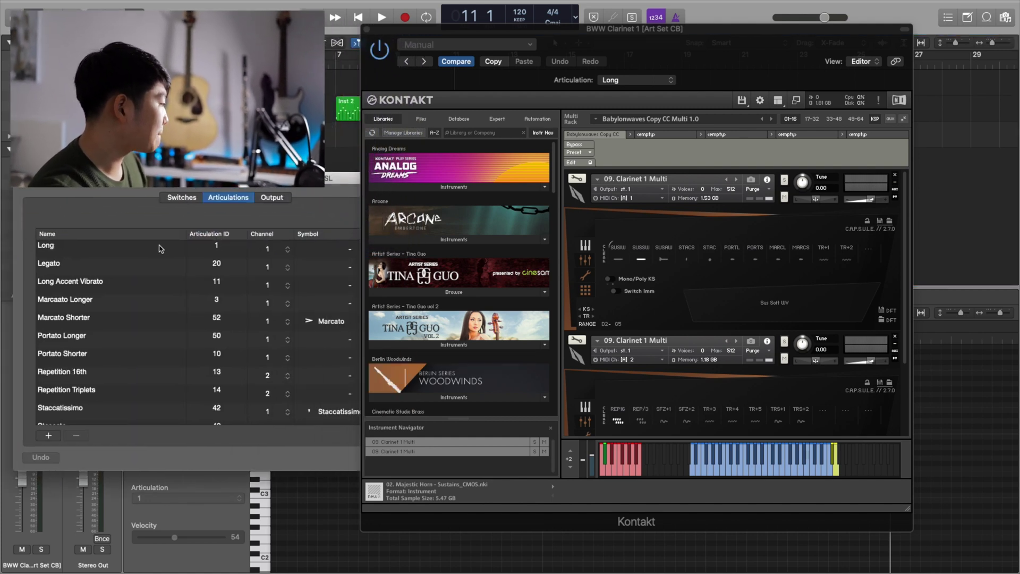
scroll(271, 272, "down", 3)
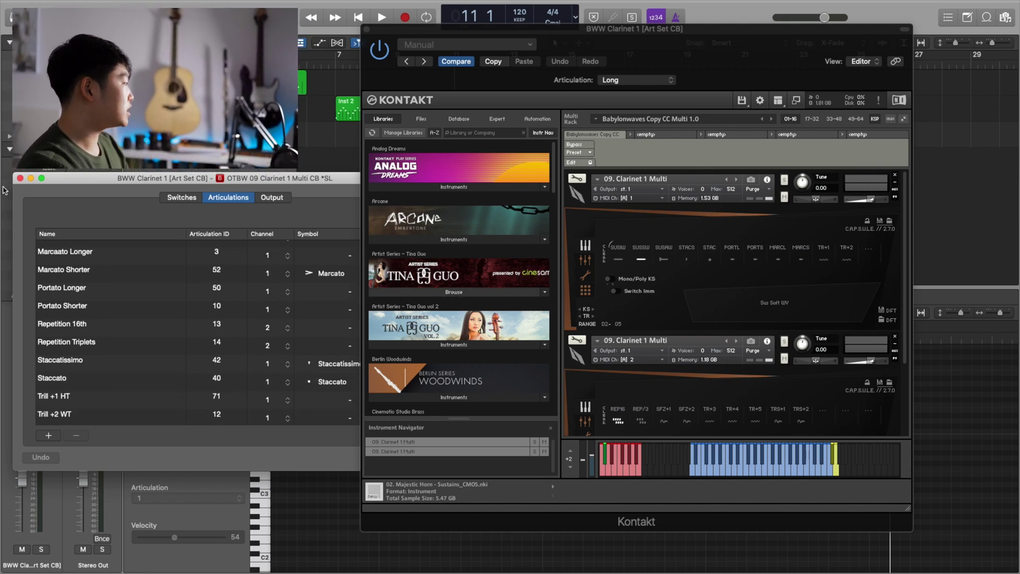
key("super+w")
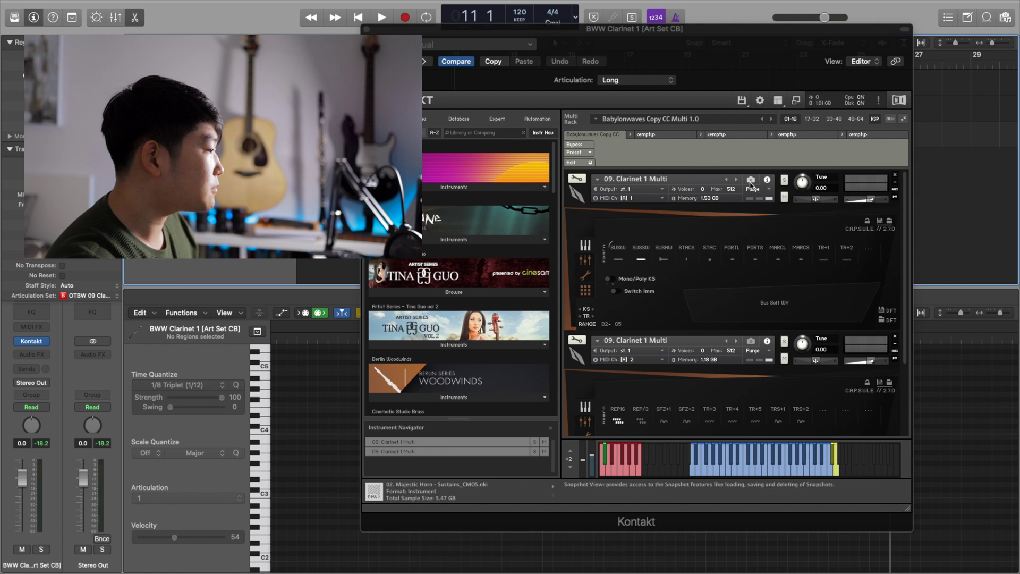
- Show the snapshot view on both Clarinet 1 Multi instruments and examine their Art Conductor Part 1 and Part 2 snapshots
left_click(751, 181)
left_click(641, 195)
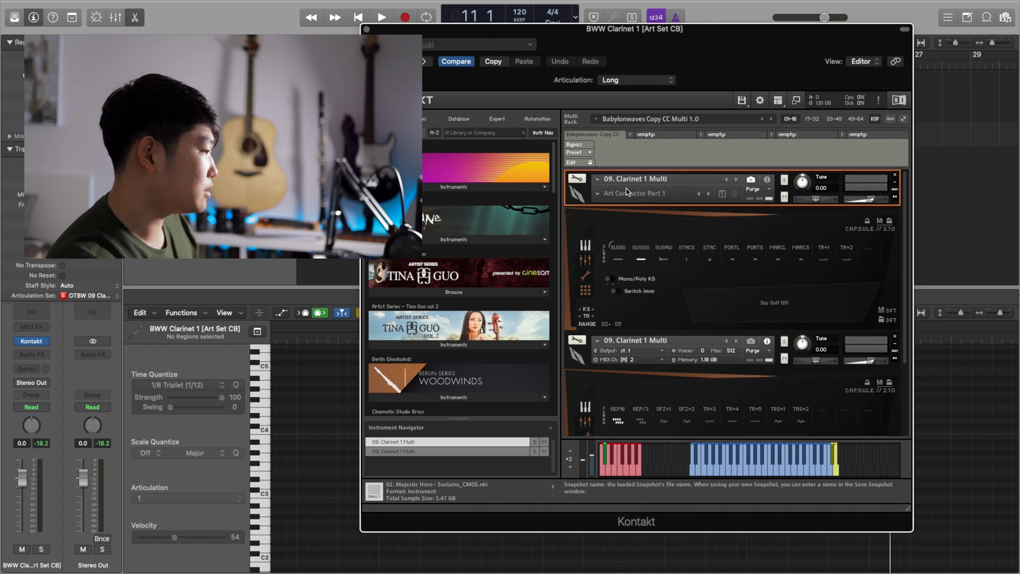
left_click(752, 341)
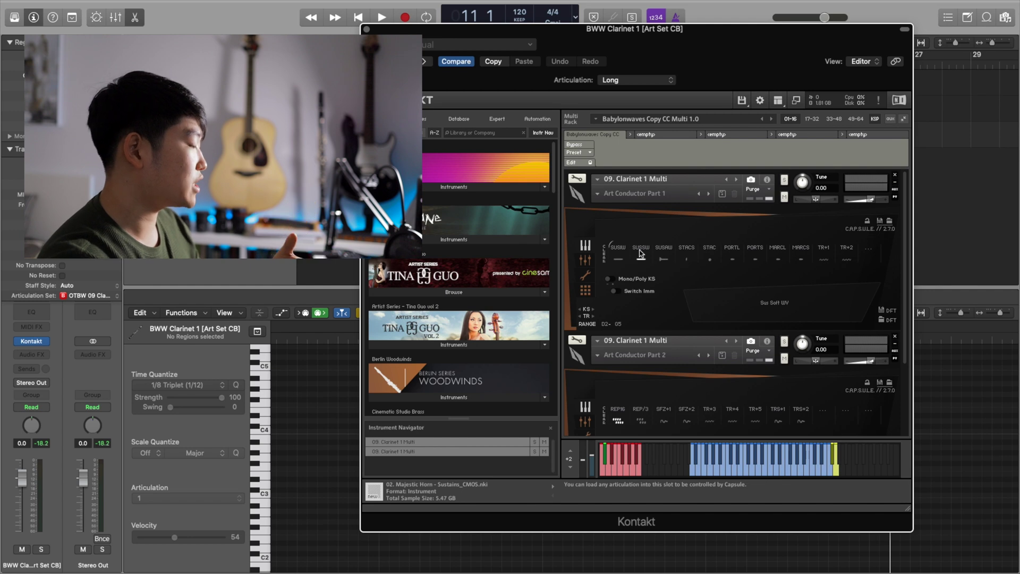
scroll(707, 286, "down", 4)
scroll(708, 285, "up", 4)
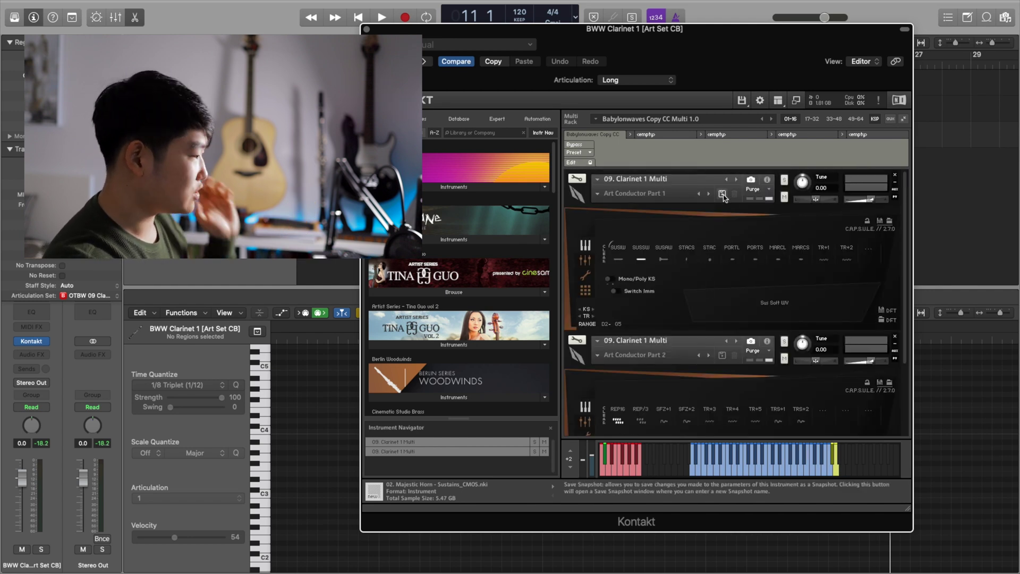
- Review the Clarinet articulation sets in the Berlin Woodwinds 3.0 Snapshot Presets favourites, and close the Kontakt window
left_click(88, 295)
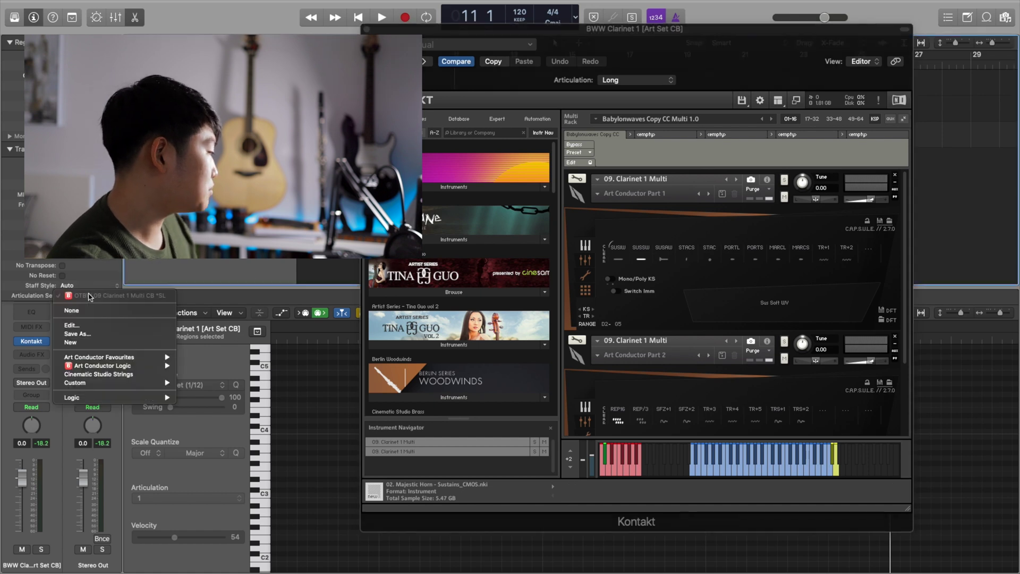
mouse_move(99, 357)
mouse_move(245, 358)
mouse_move(356, 376)
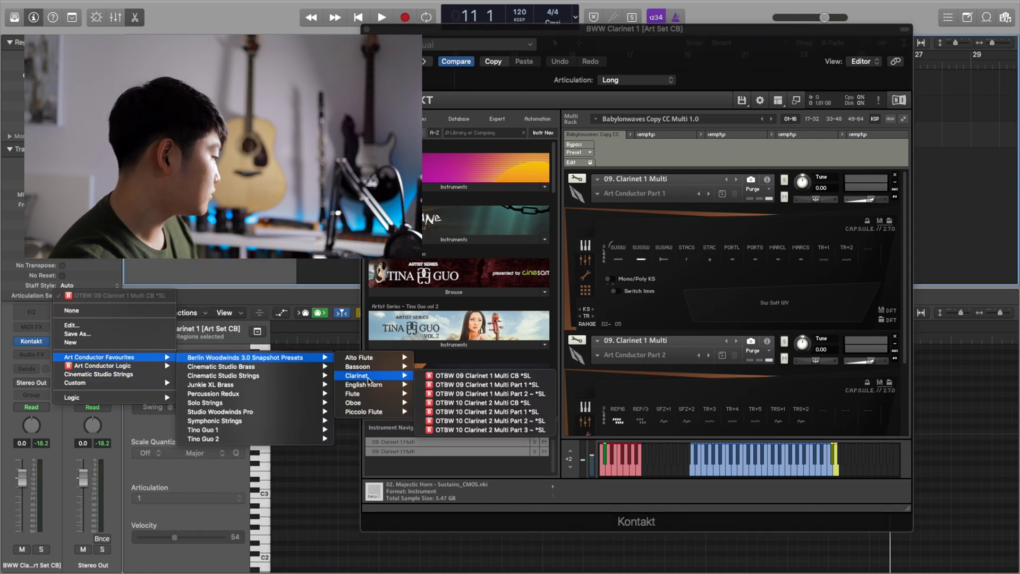
left_click(538, 384)
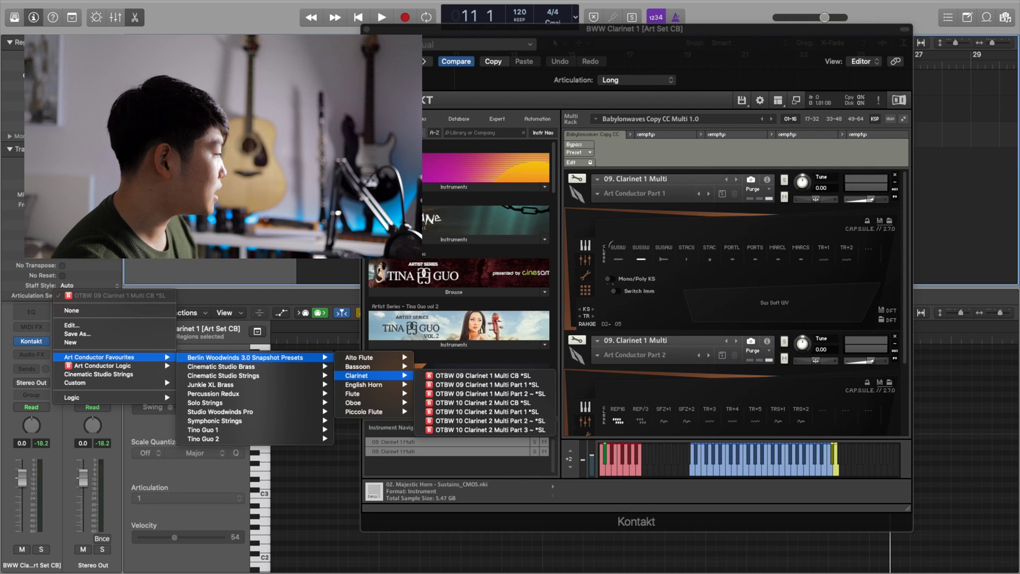
left_click(367, 29)
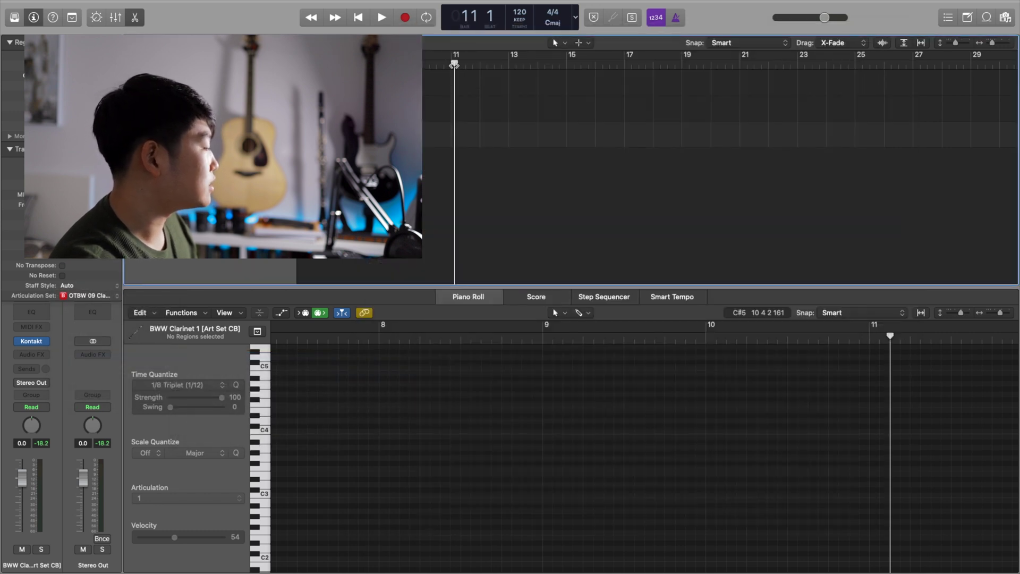
- Record a MIDI phrase on the BWW Clarinet 1 track from bar 11 to about bar 17
left_click_drag(452, 64, 451, 63)
key("r")
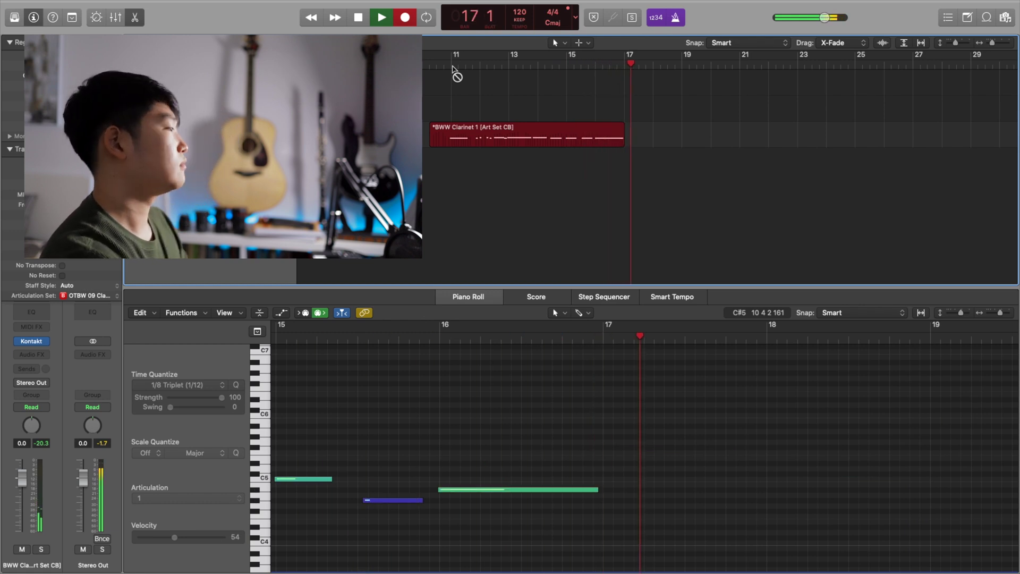
key("space")
- Set the articulation of the five short notes between about bar 11 beat 3 and bar 12 beat 2 to Staccato
scroll(563, 456, "left", 10)
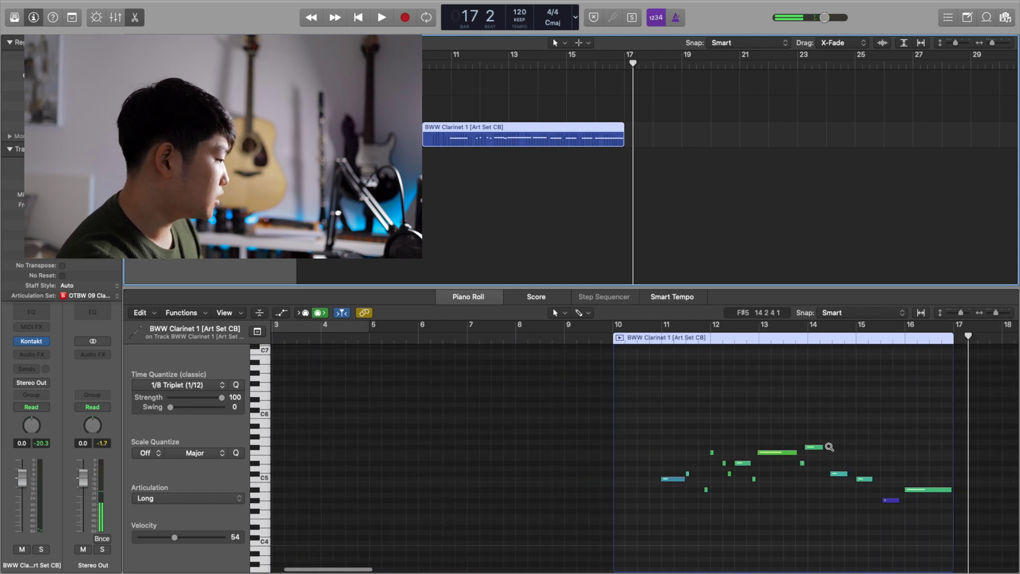
scroll(822, 449, "right", 6)
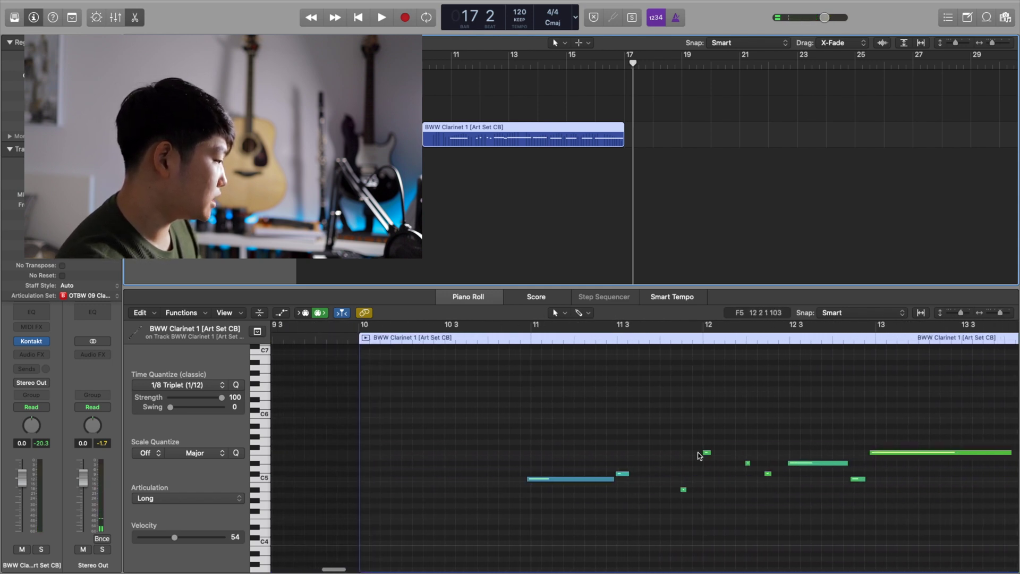
left_click_drag(621, 426, 777, 550)
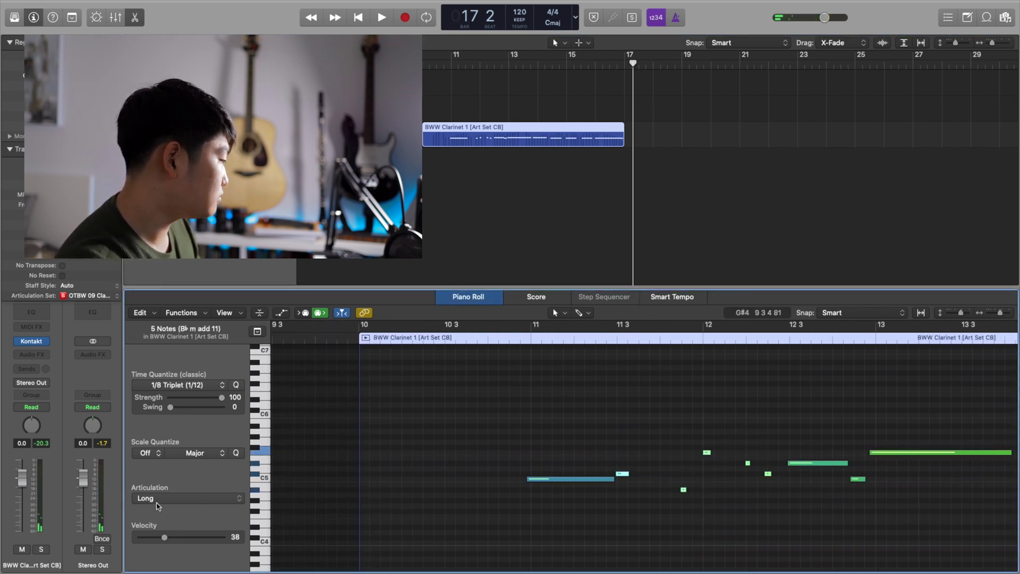
left_click(160, 500)
mouse_move(183, 564)
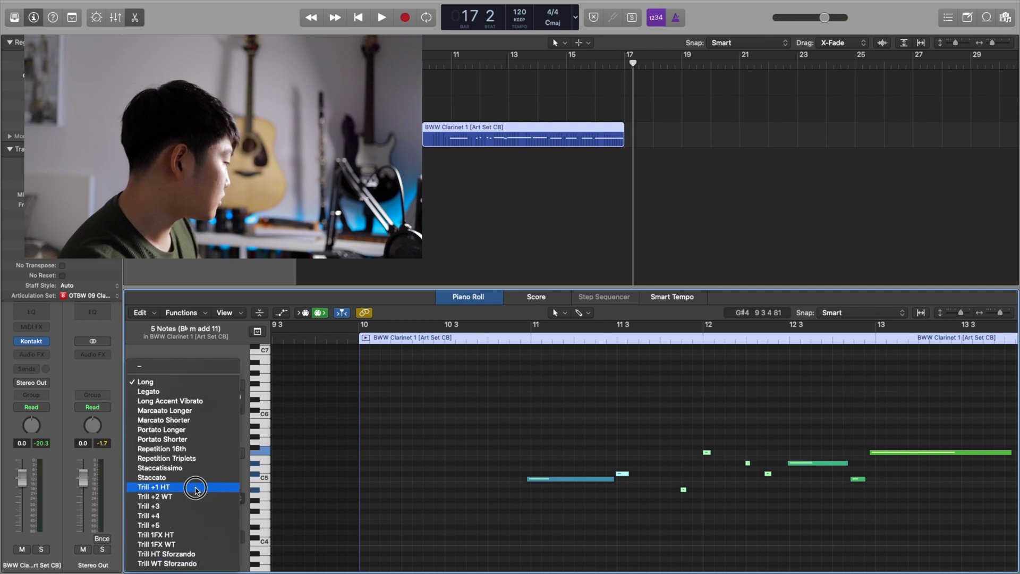
left_click(196, 477)
- Set the articulation of the two notes between about bar 12 beat 3 and bar 13 to Long Accent Vibrato
scroll(452, 439, "right", 5)
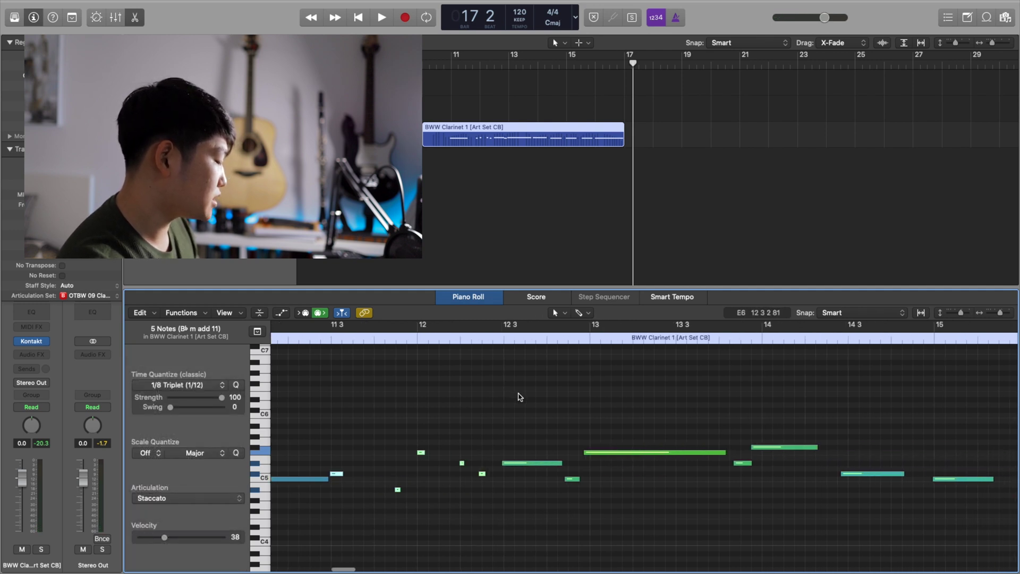
left_click_drag(496, 429, 585, 538)
left_click(173, 497)
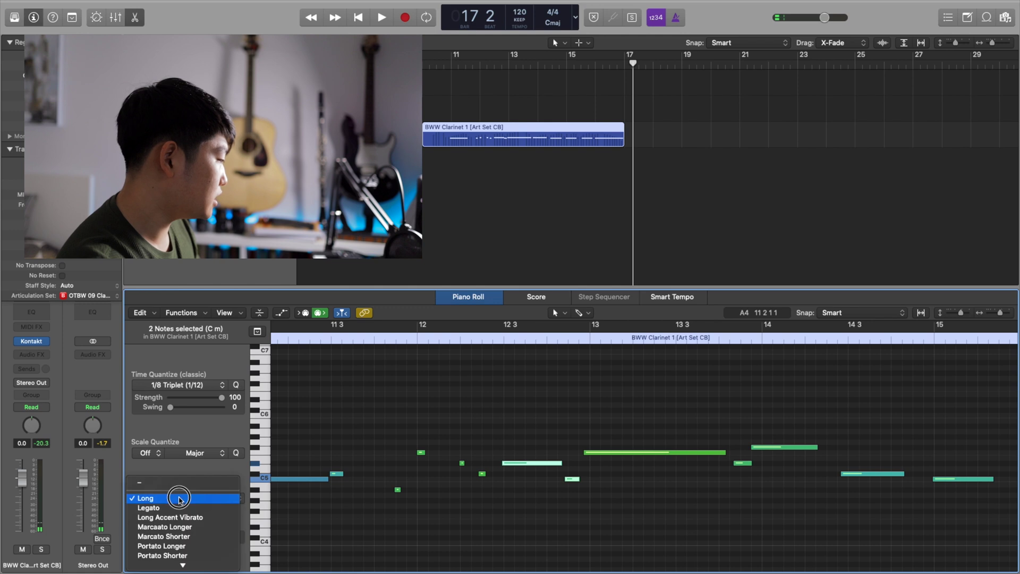
left_click(192, 519)
- Set the articulation of the long note starting at bar 13 to Trill +2 WT
left_click(610, 453)
left_click(150, 503)
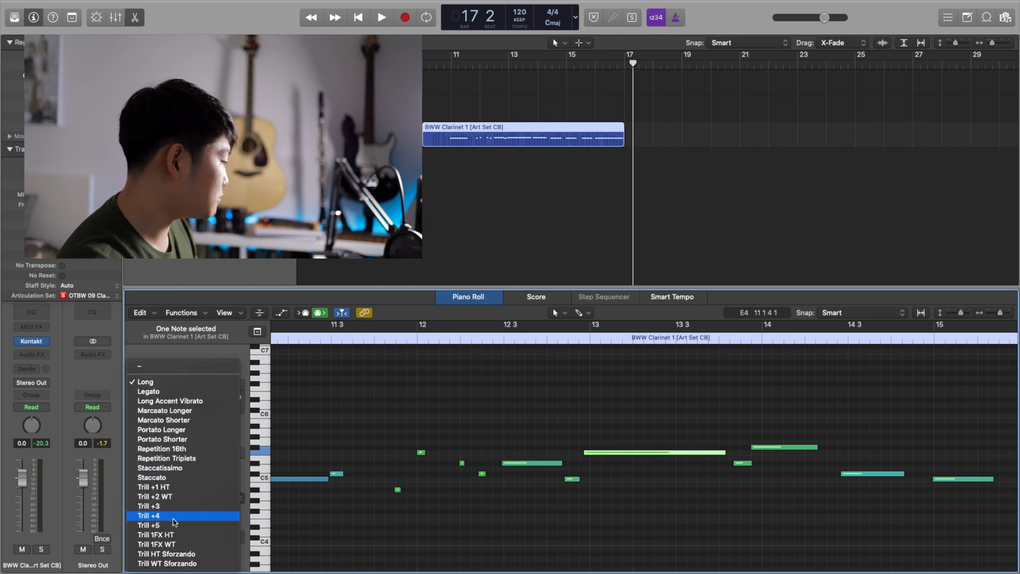
left_click(155, 496)
- Set the articulation of the two notes around the start of bar 14 to Legato
left_click_drag(734, 424, 818, 496)
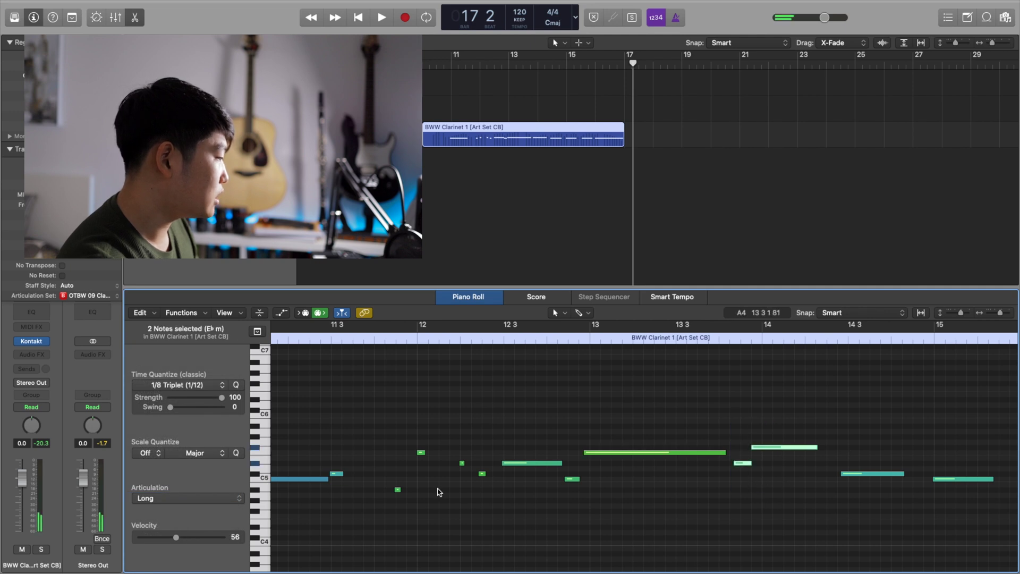
left_click(211, 500)
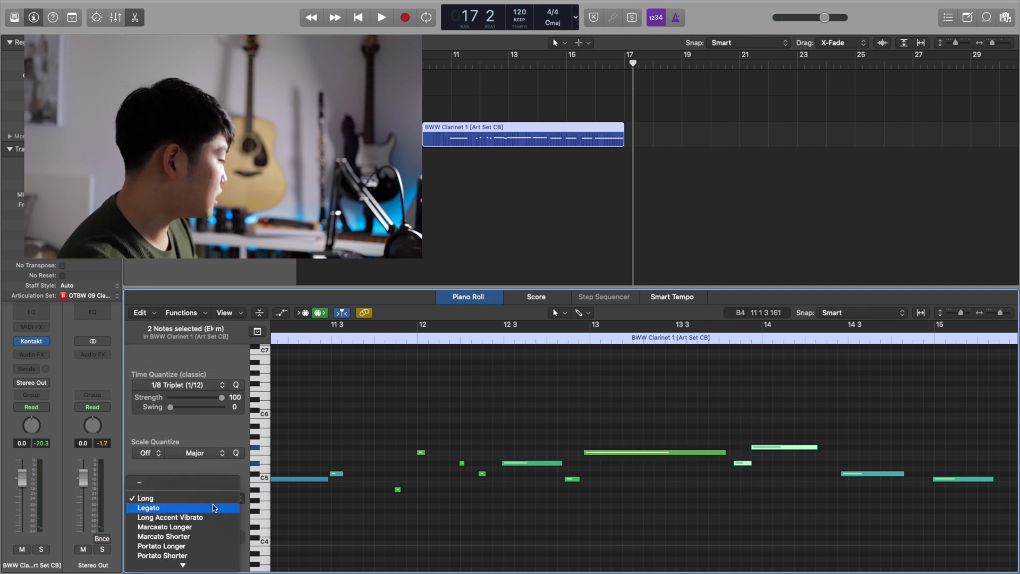
left_click(214, 508)
- Set the articulation of the clarinet phrase's final long note, at bar 16, to Marcaato Longer
scroll(653, 455, "right", 5)
left_click_drag(584, 416, 861, 538)
left_click(186, 498)
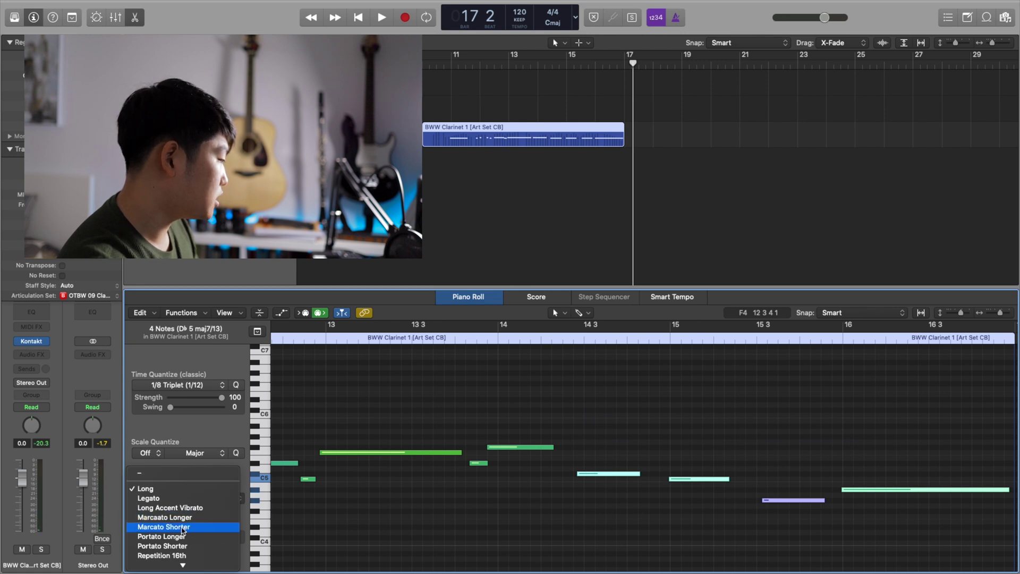
left_click(282, 532)
scroll(678, 524, "right", 4)
left_click_drag(725, 483, 725, 485)
left_click(186, 498)
left_click(175, 508)
- Play back the whole clarinet phrase from just before bar 11 until past bar 17, and stop
left_click(606, 466, "ctrl+alt")
left_click(368, 340)
key("space")
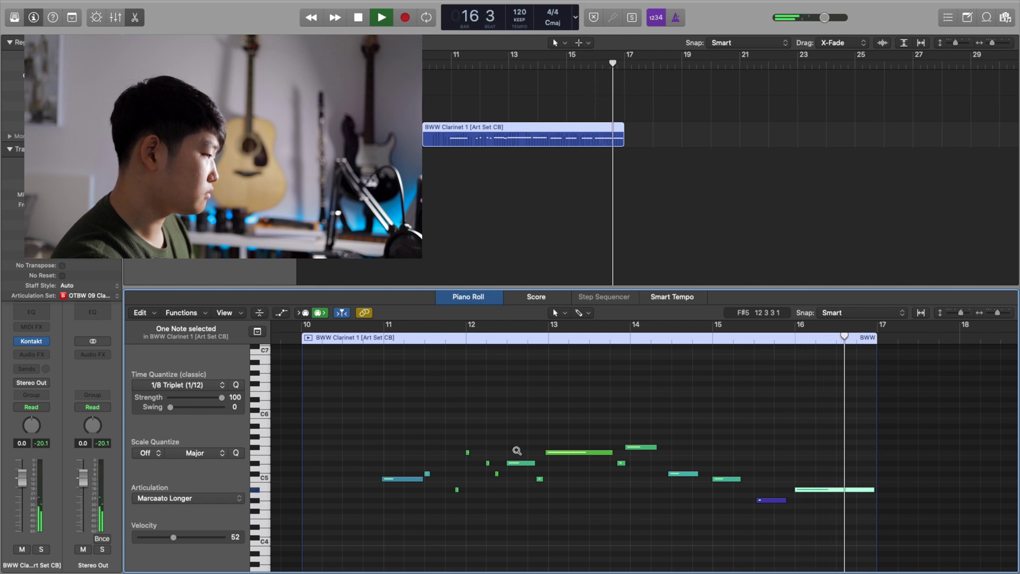
left_click(517, 450, "ctrl+alt")
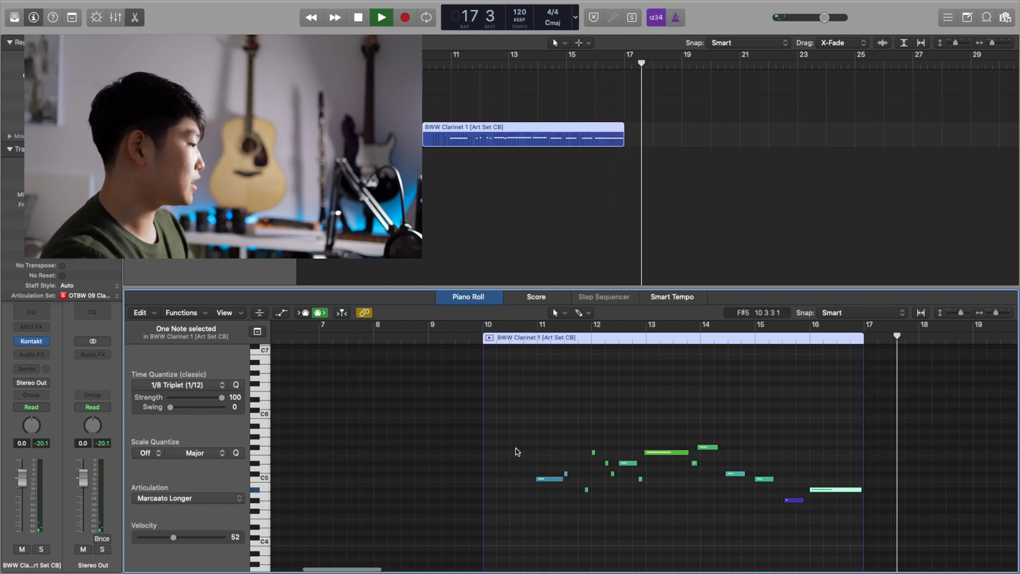
key("space")
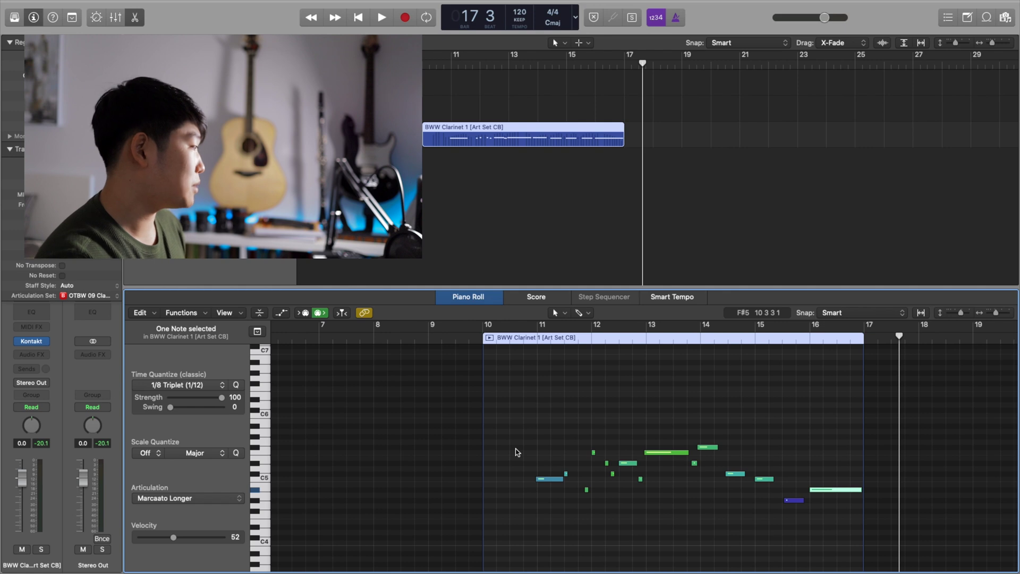
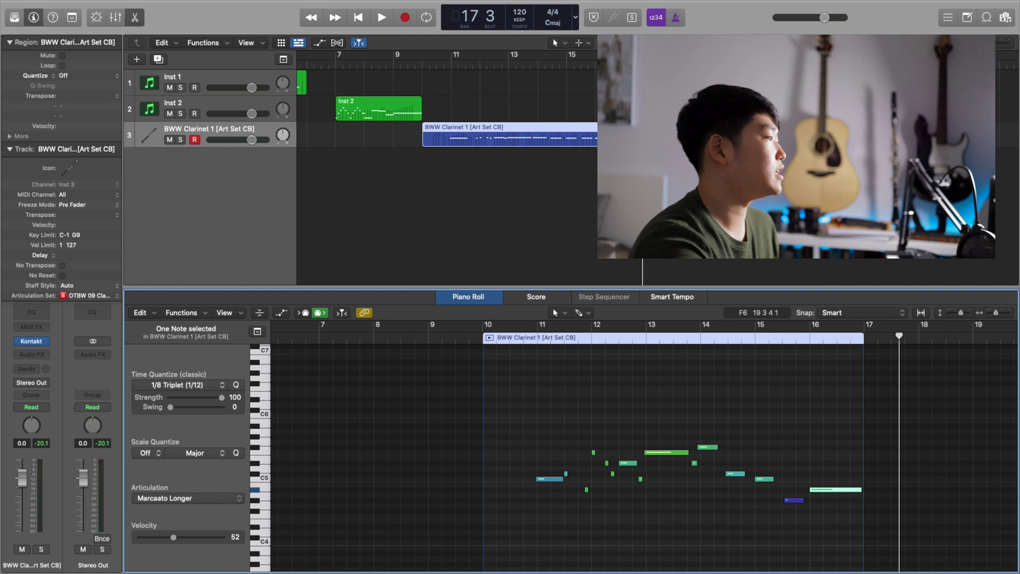
- Open the Inst 1 region for note editing and quantize all of its notes to 1/16 Note
scroll(372, 194, "left", 5)
left_click(404, 85)
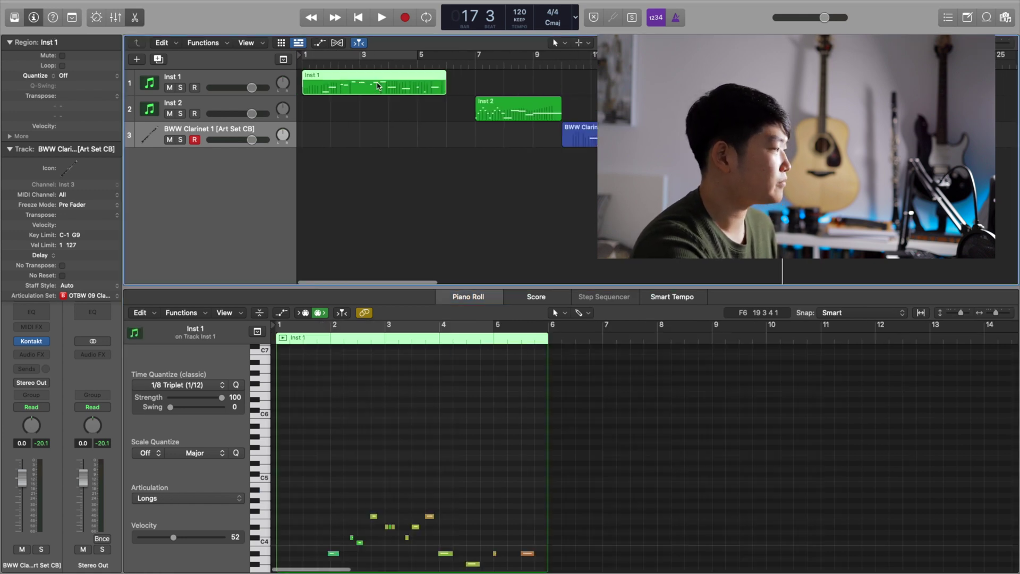
scroll(459, 419, "down", 1)
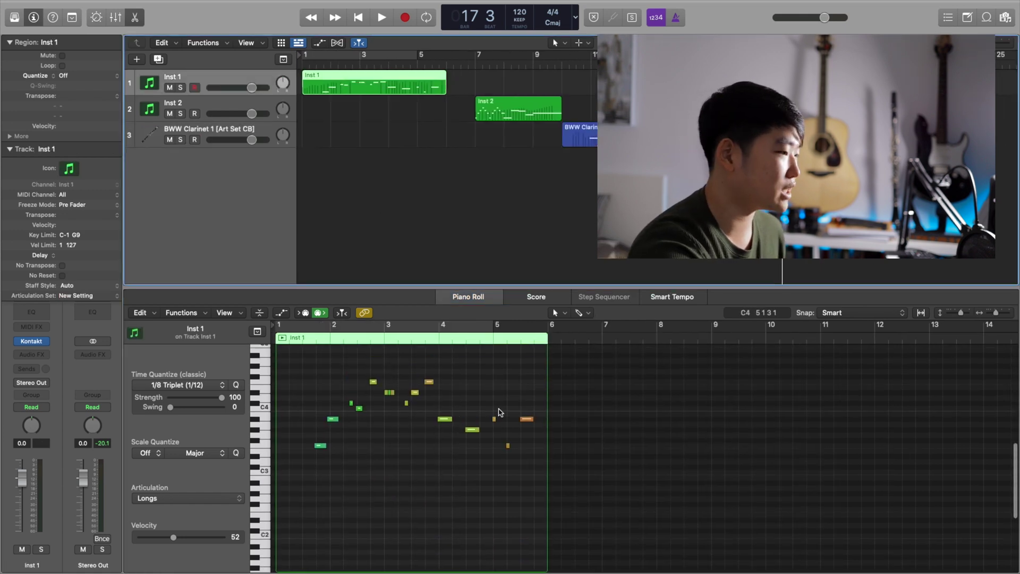
scroll(505, 411, "up", 3)
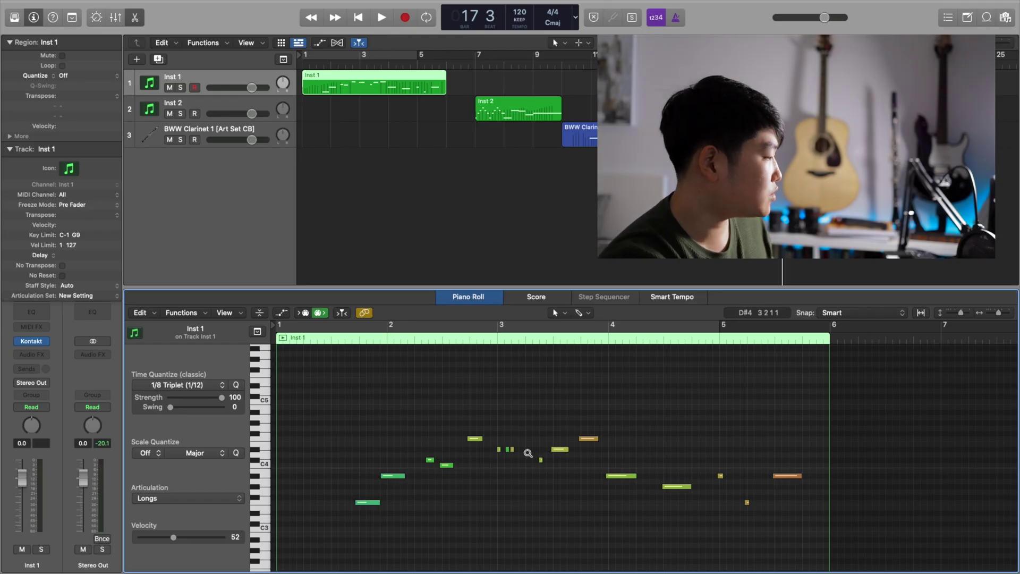
left_click_drag(342, 396, 937, 530)
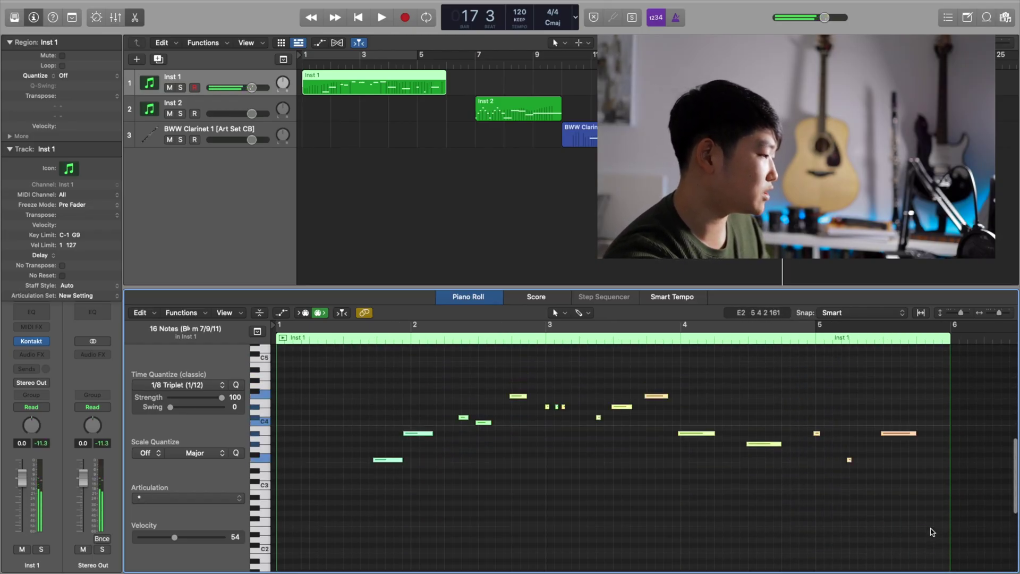
left_click(222, 389)
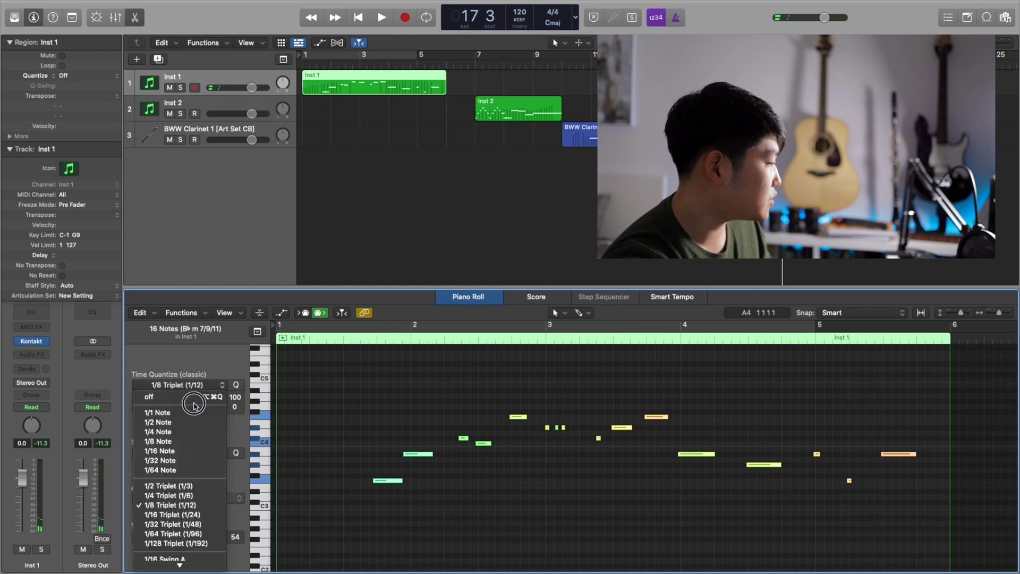
left_click(195, 453)
- Select the first two notes of the Inst 1 region and examine the quantized notes along the rest of it
left_click_drag(306, 420, 449, 542)
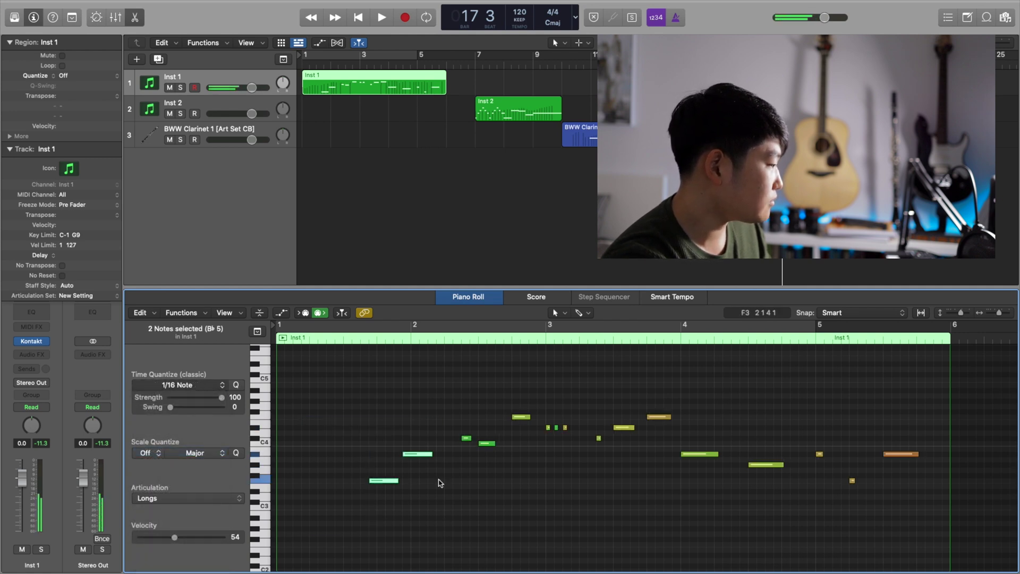
left_click_drag(421, 451, 475, 469)
scroll(474, 469, "right", 10)
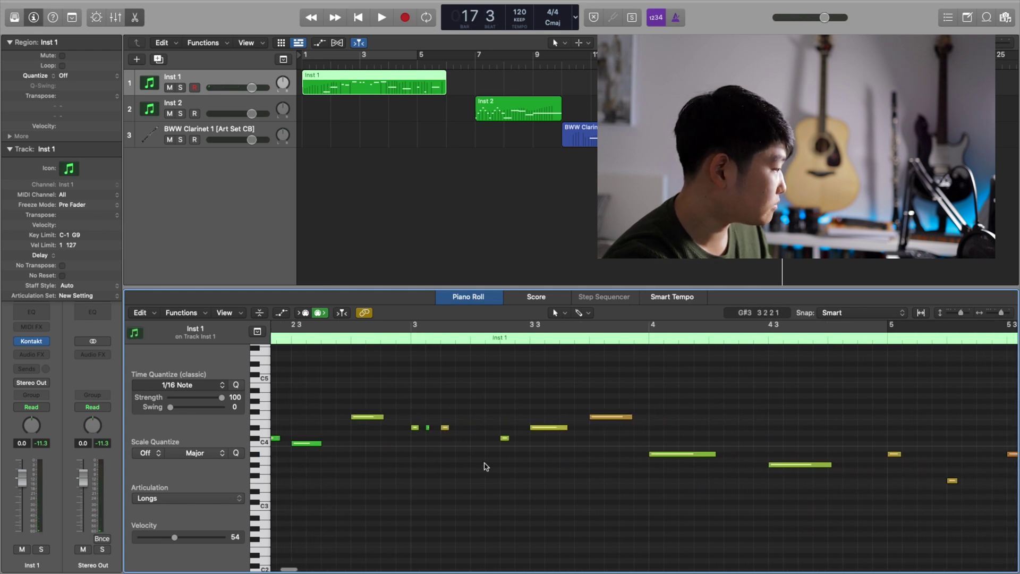
scroll(475, 425, "right", 8)
scroll(506, 434, "right", 4)
scroll(500, 434, "down", 6, "alt")
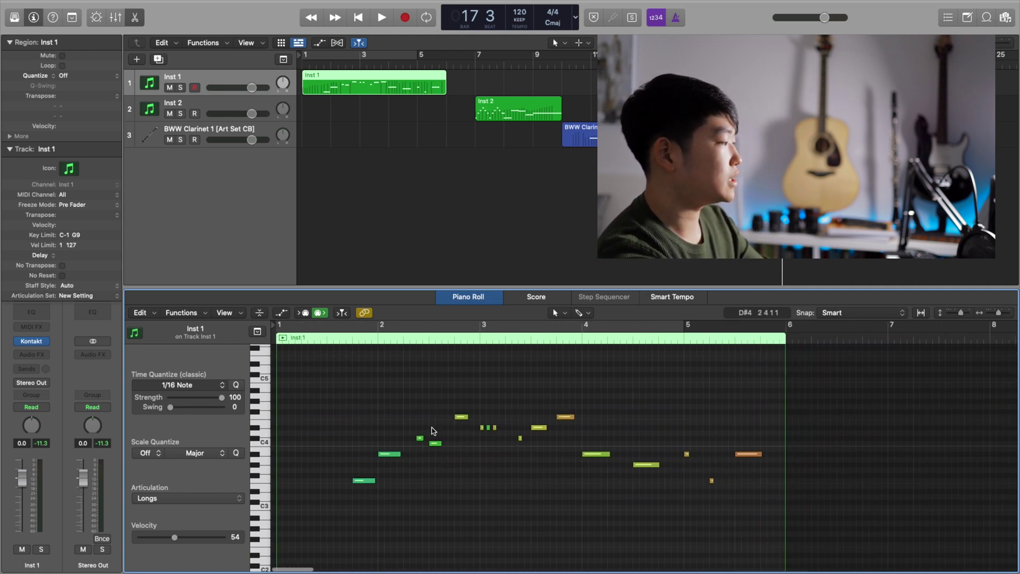
- Review the nudge value options on the first Inst 1 note, and nudge all Longs notes earlier in 10 ms increments
left_click(365, 481)
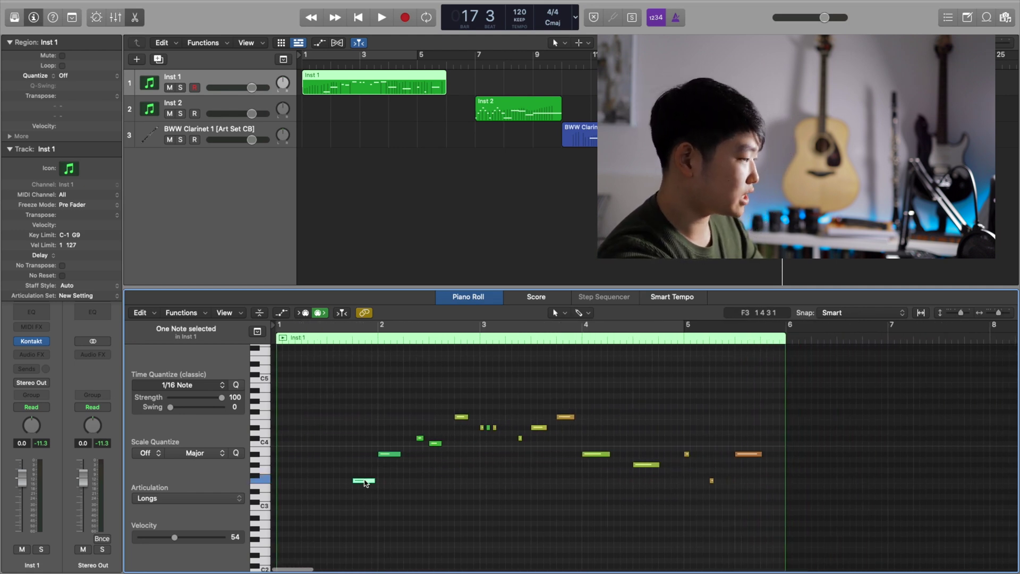
right_click(366, 483)
mouse_move(409, 479)
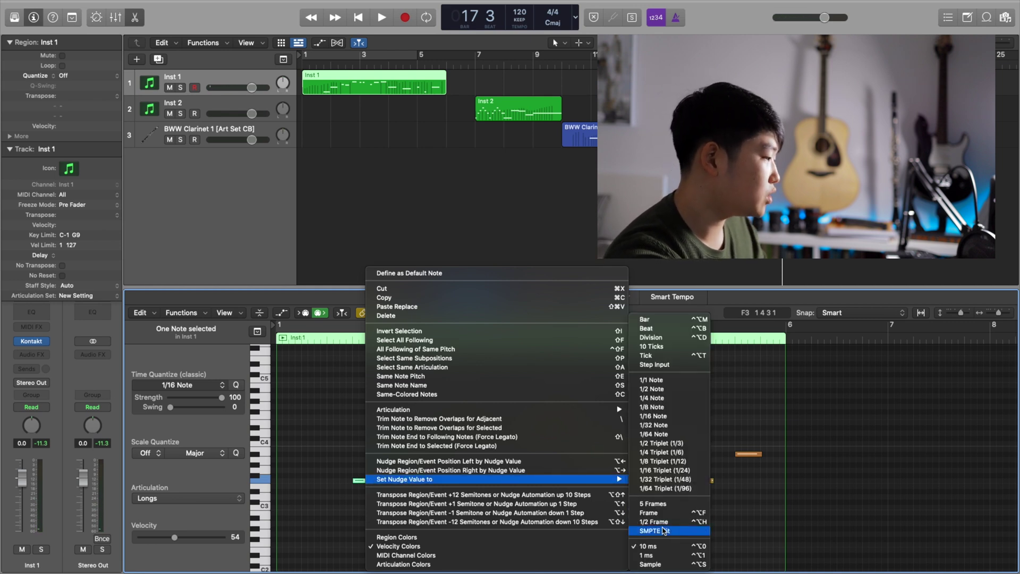
left_click(336, 454)
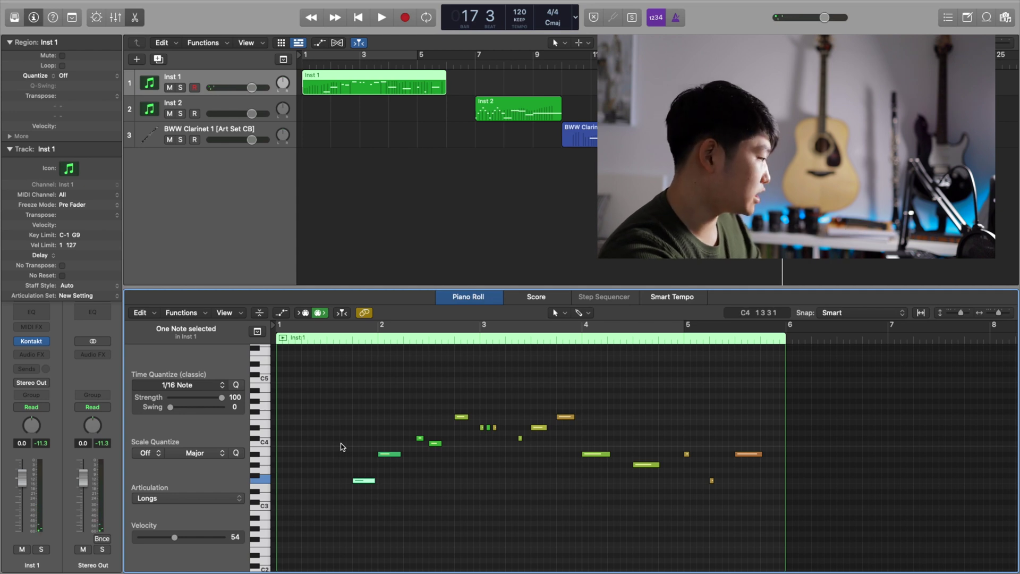
left_click_drag(334, 436, 358, 522)
key("shift+e")
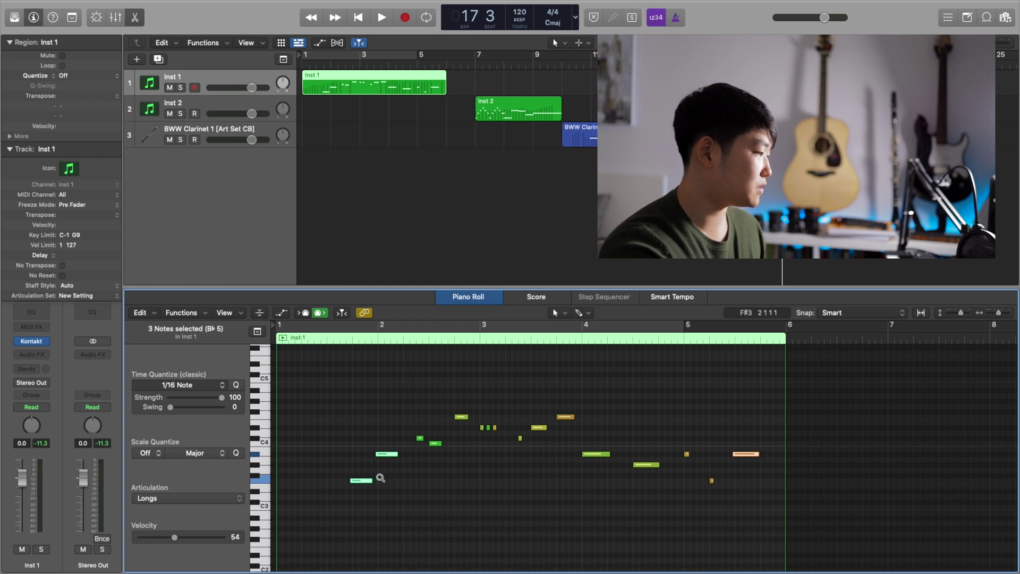
- Select all Staccato notes in the Inst 1 region and nudge them earlier in 10 ms increments
left_click(419, 438)
left_click(182, 500)
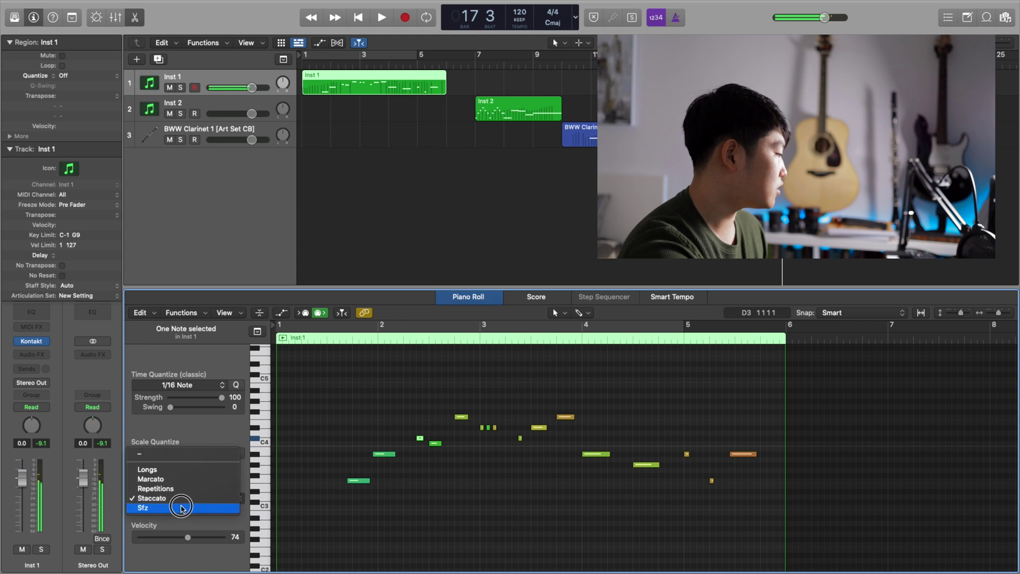
left_click(277, 433)
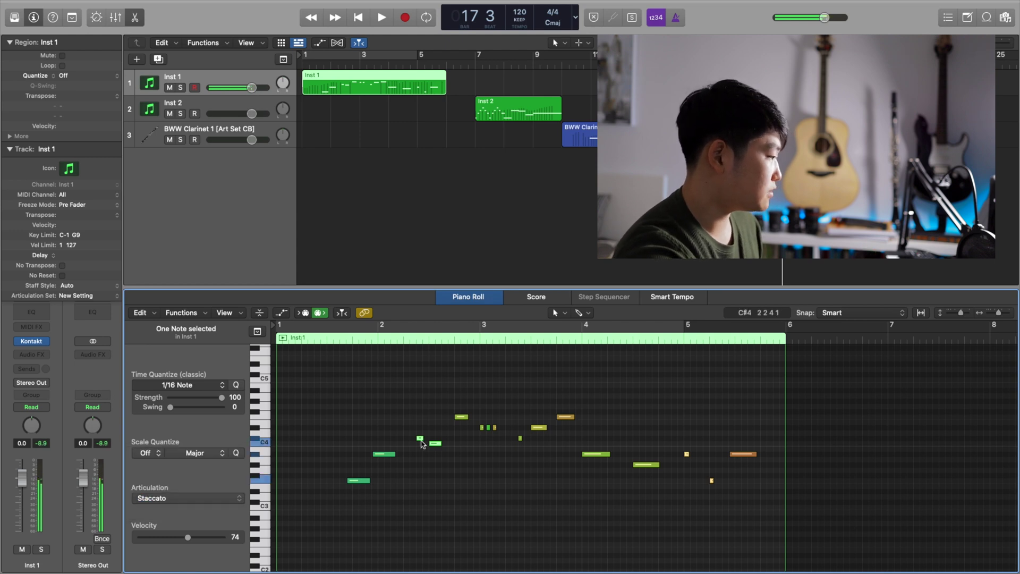
mouse_move(421, 443)
key("shift+s")
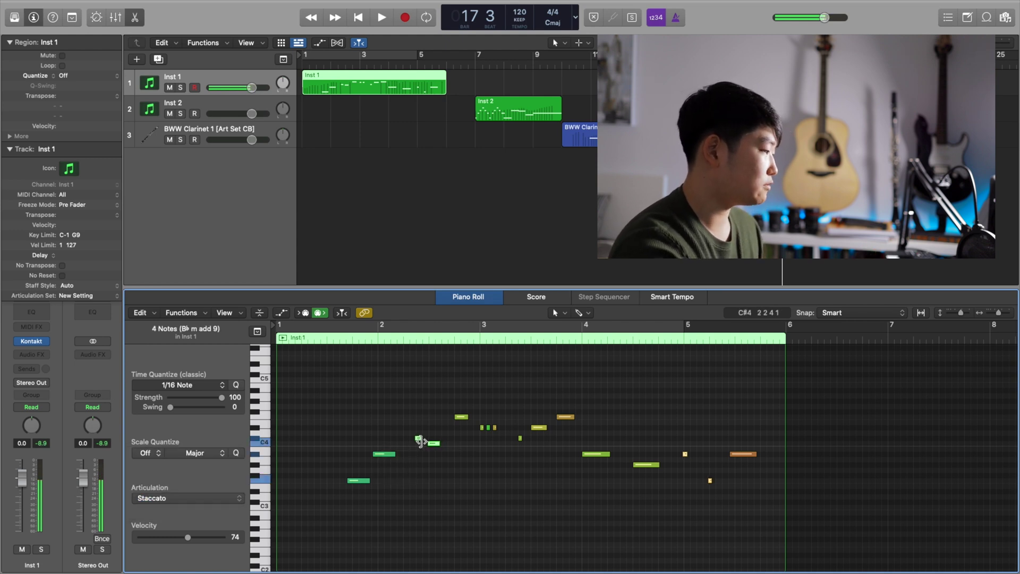
- Select all Sfz notes in the Inst 1 region and nudge them earlier in 10 ms increments
left_click(459, 417)
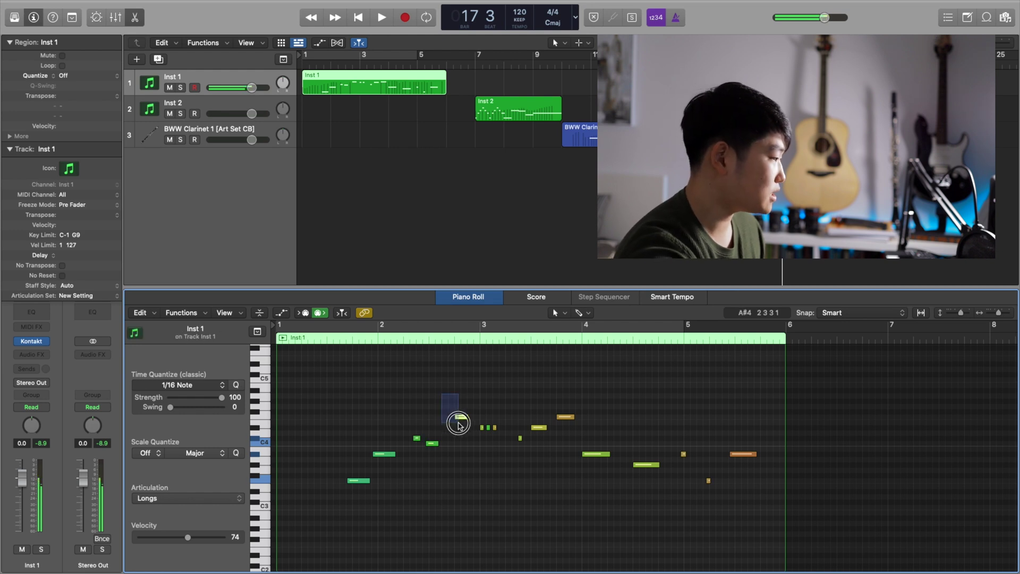
left_click(358, 482)
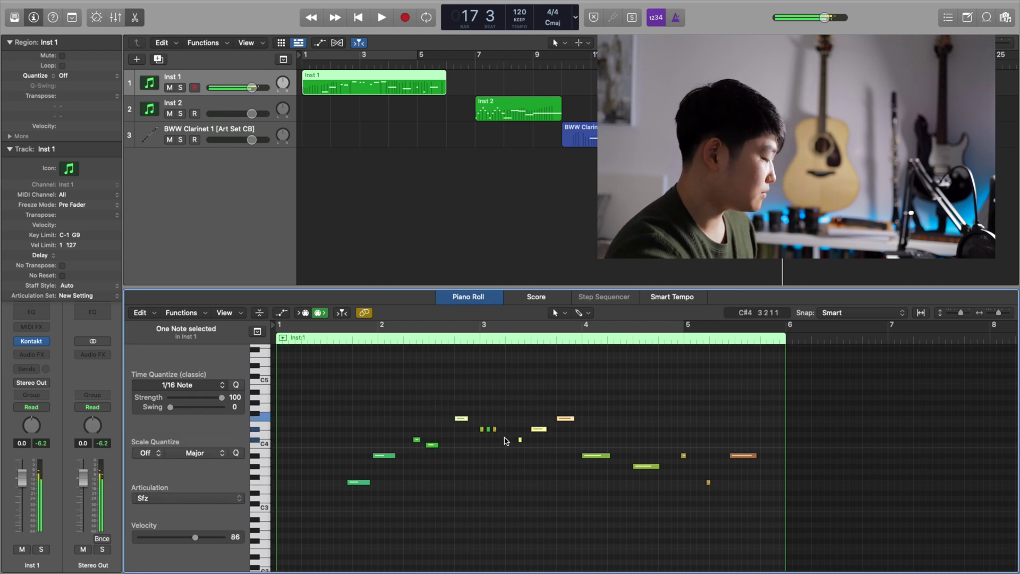
key("shift+s")
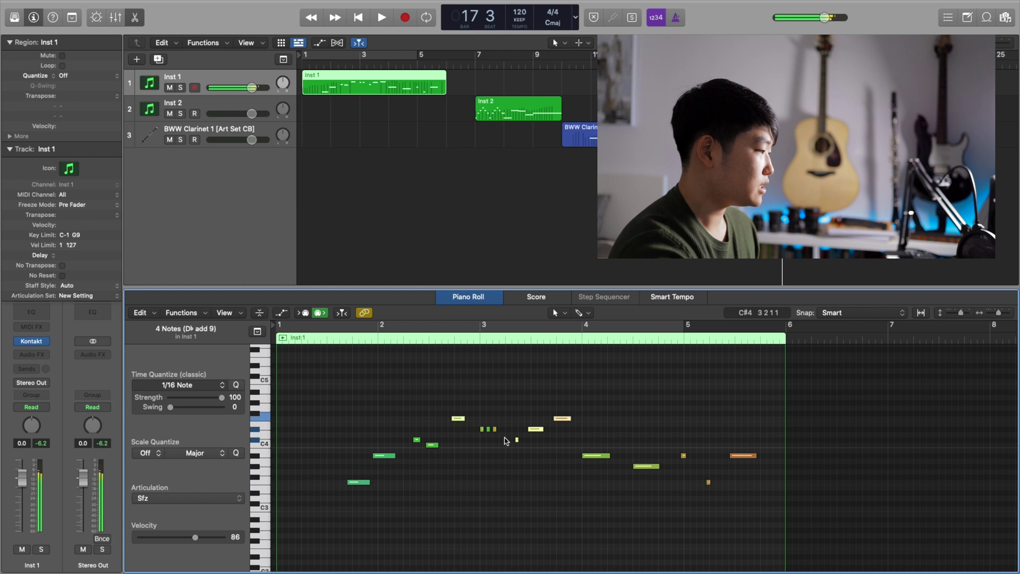
- Nudge the three Repetitions notes near bar 3 and the two Marcato notes from bar 4 earlier in 10 ms increments
left_click_drag(468, 409, 507, 453)
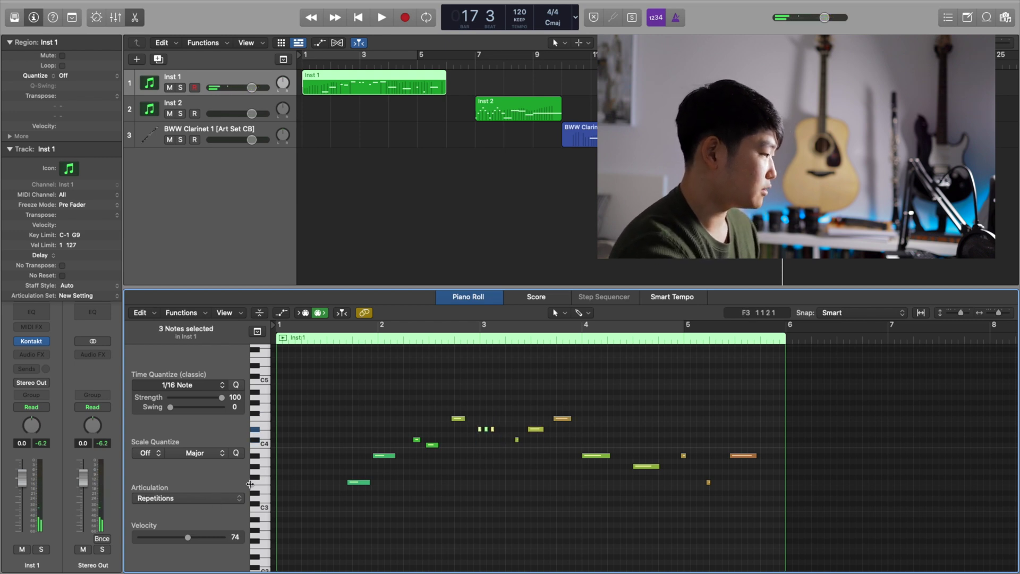
left_click(597, 455)
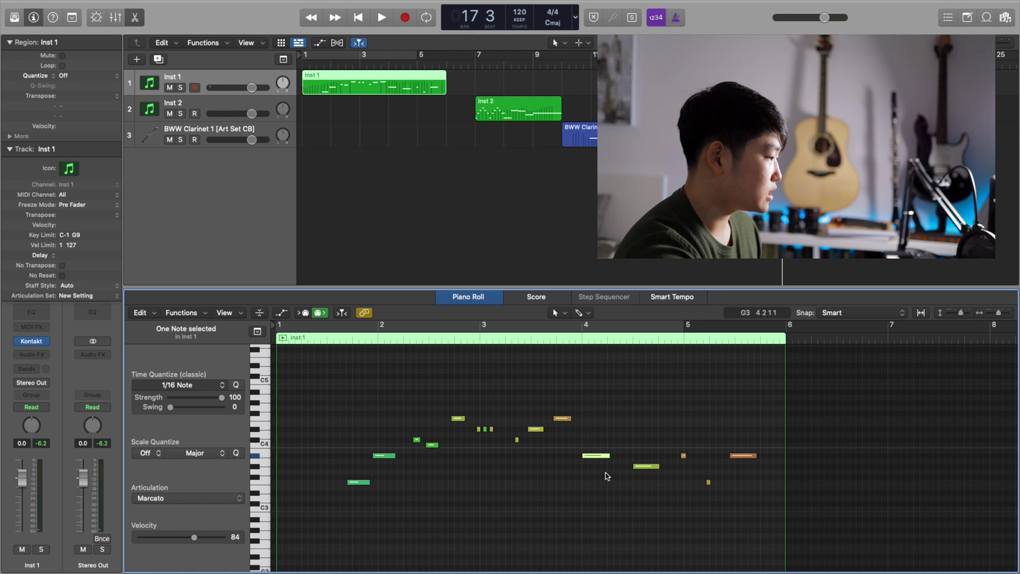
left_click(646, 466)
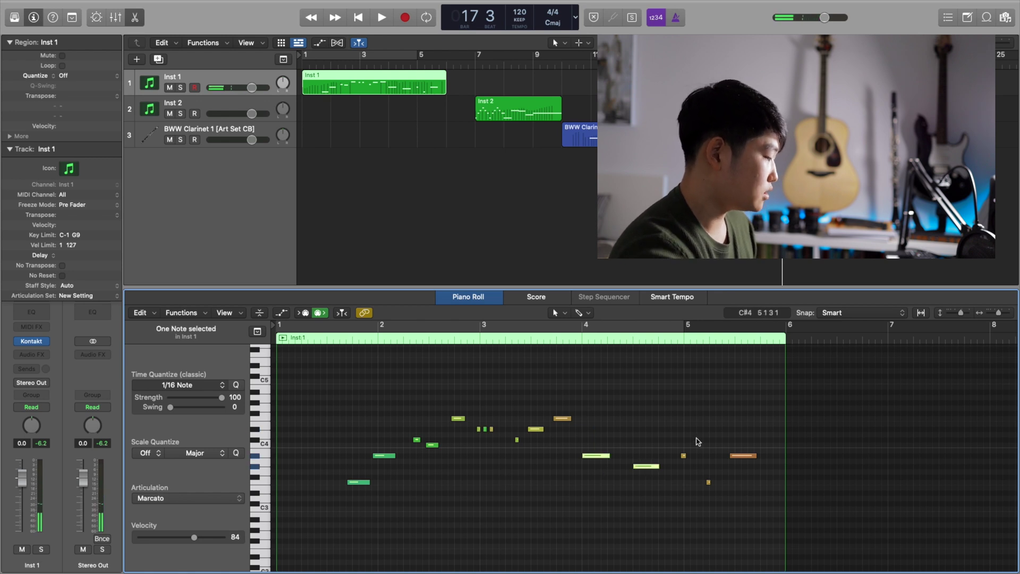
key("q")
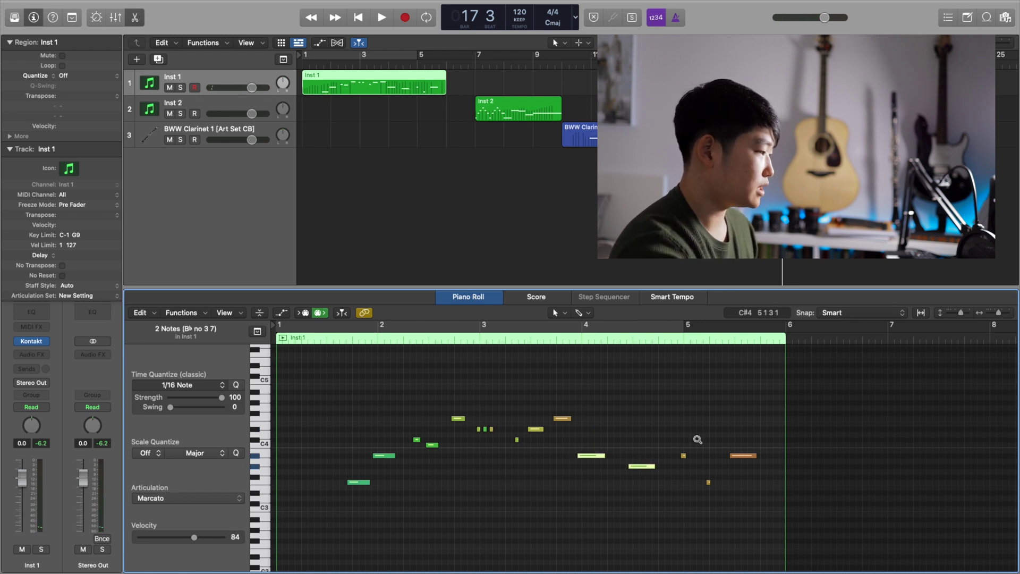
left_click(720, 425)
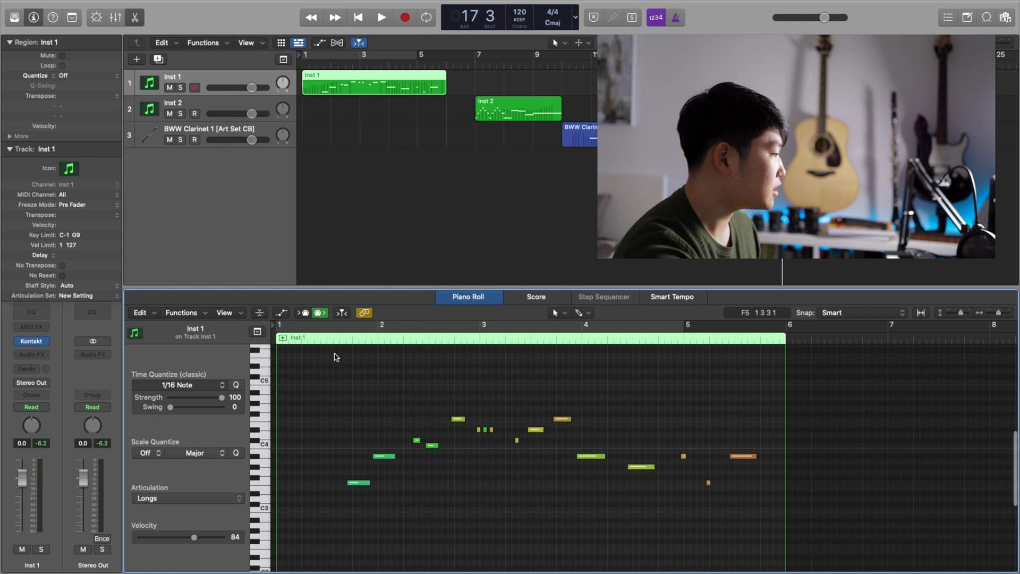
- Play the Inst 1 region back from the start of bar 1 to its end, and stop
key("Return")
key("space")
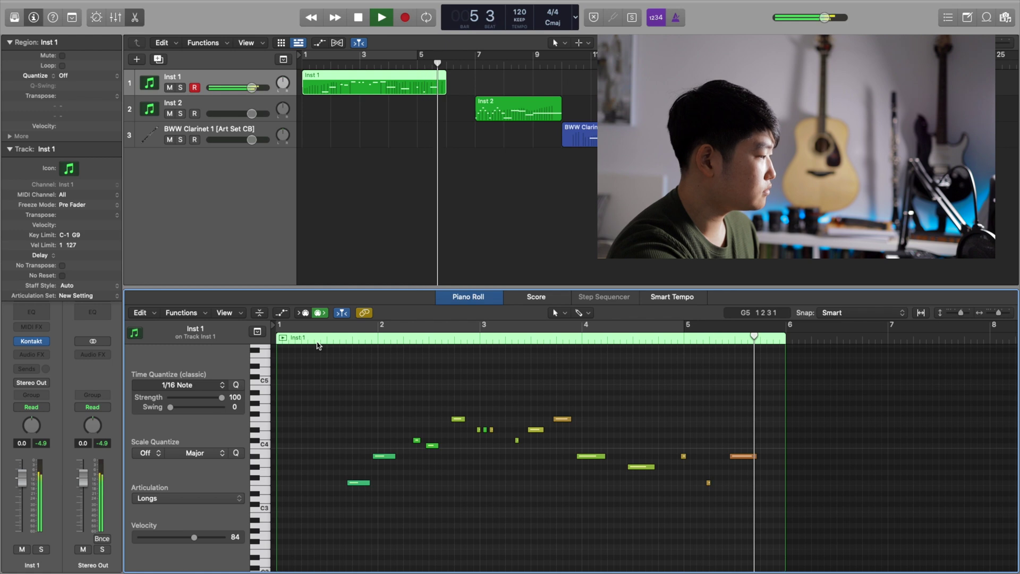
key("space")
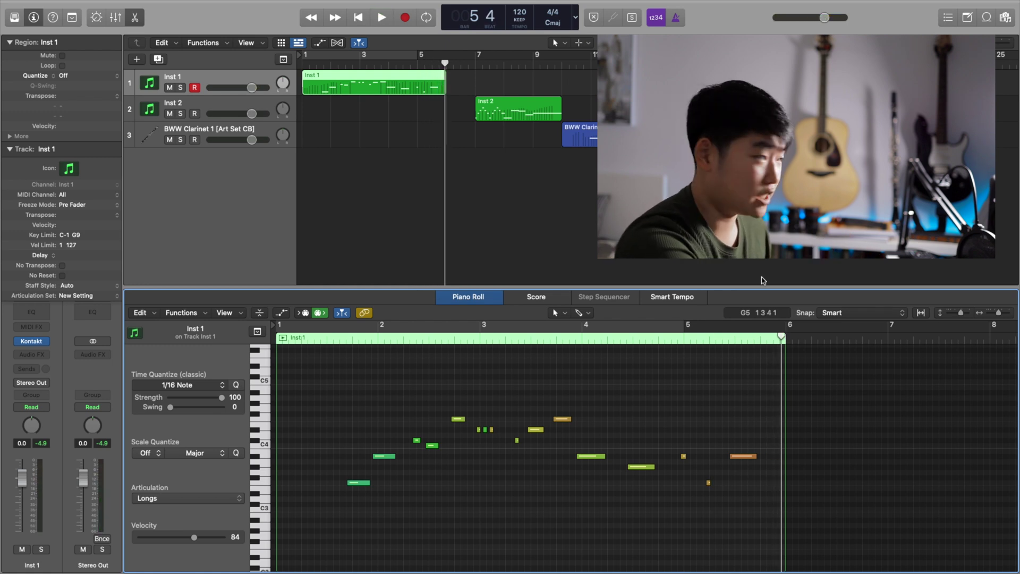
- Turn on the metronome click and play the Inst 1 region back from bar 1 beat 2 to about bar 5 beat 4
left_click(676, 17)
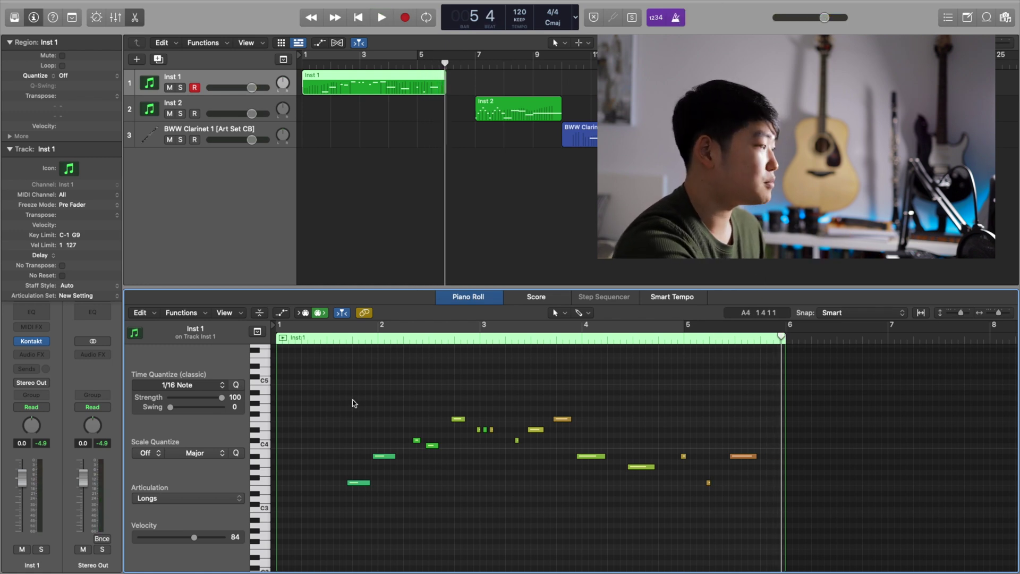
left_click(314, 339)
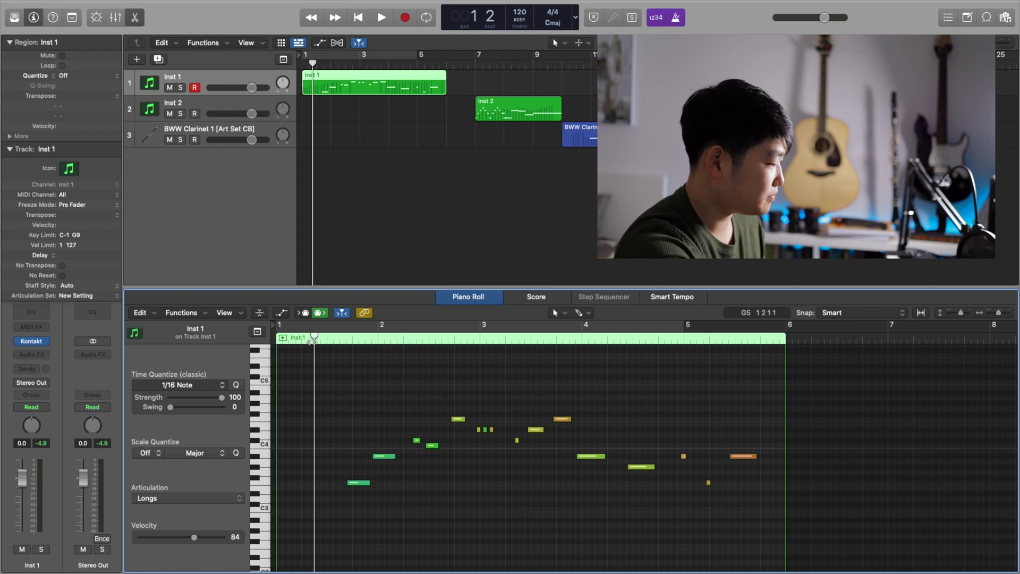
key("space")
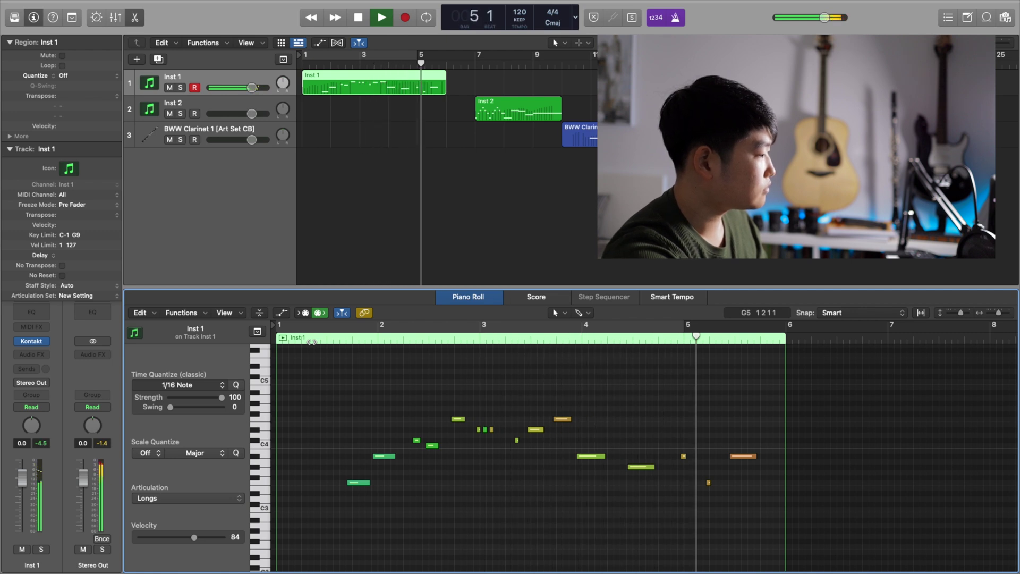
key("space")
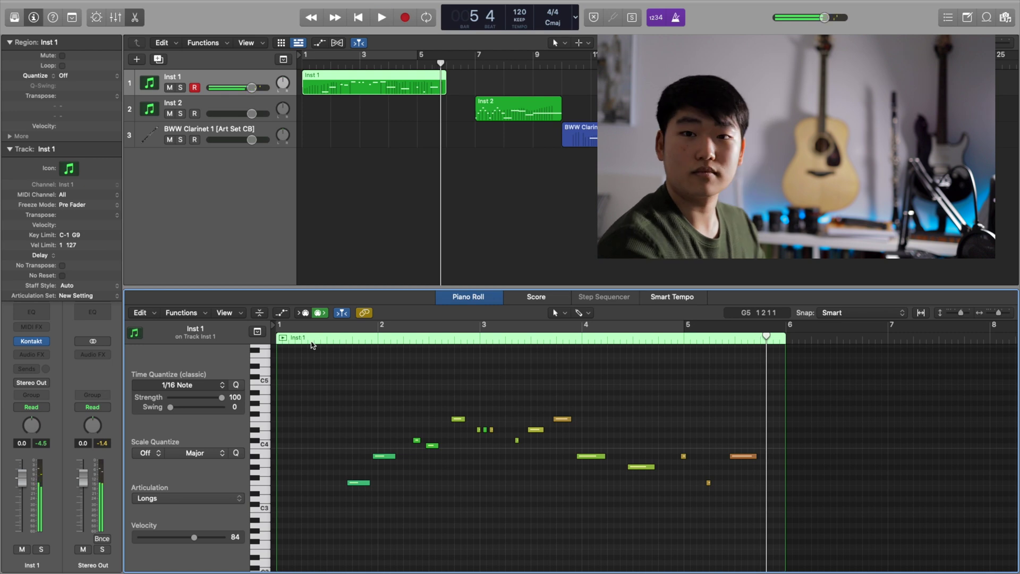